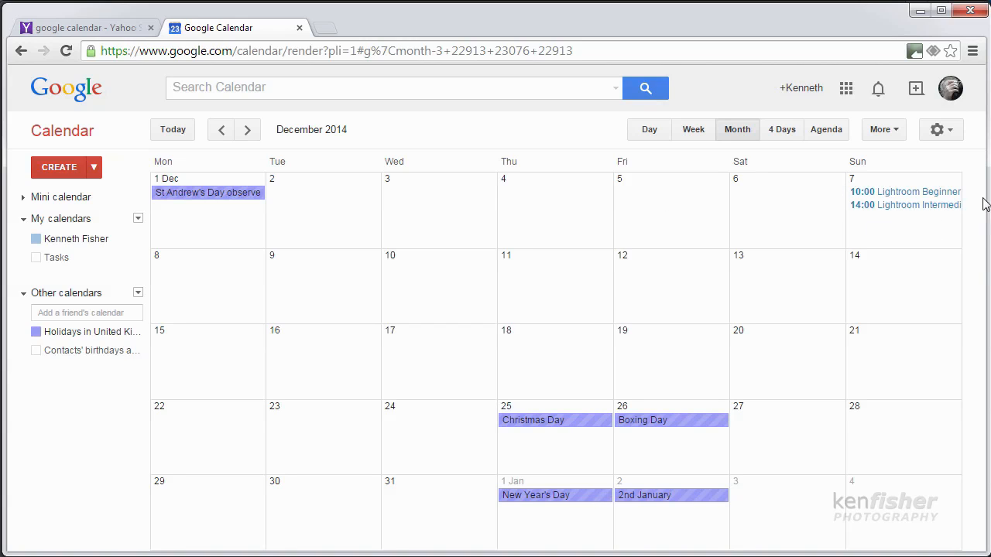
Create an all-day event titled "My Birthday" on Wednesday 10 December 2014.
click(416, 286)
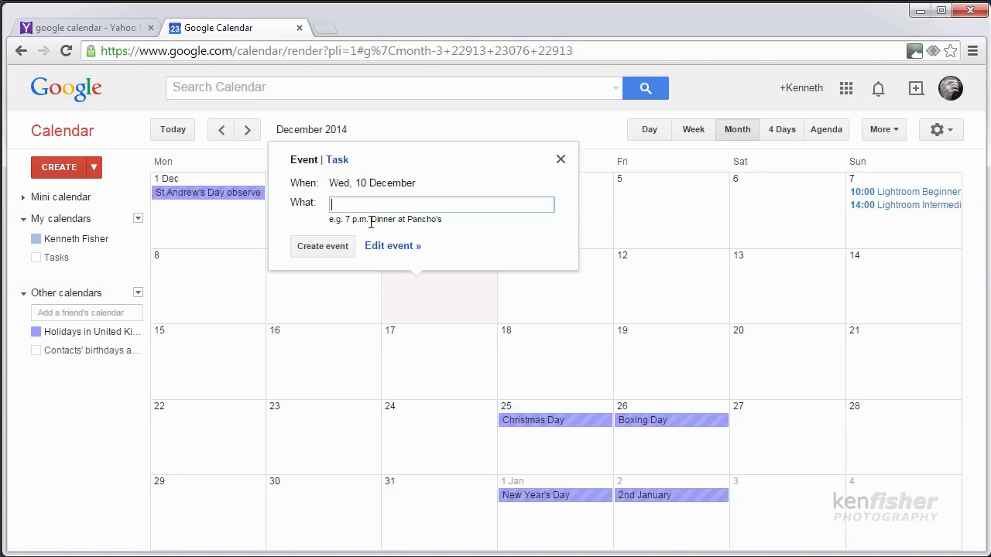
text(My Birthday)
click(325, 246)
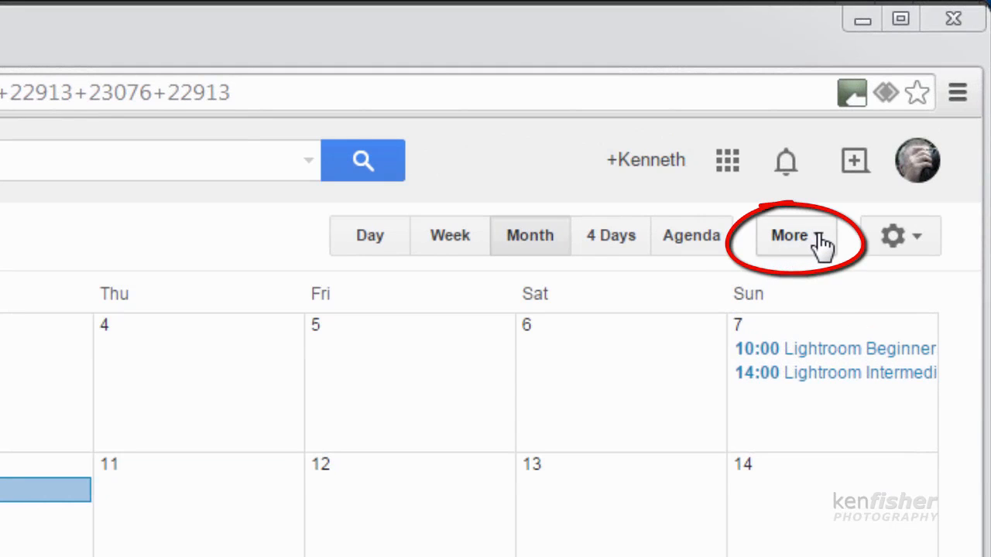
Save the December 2014 month view as a PDF from the calendar's print preview.
click(821, 245)
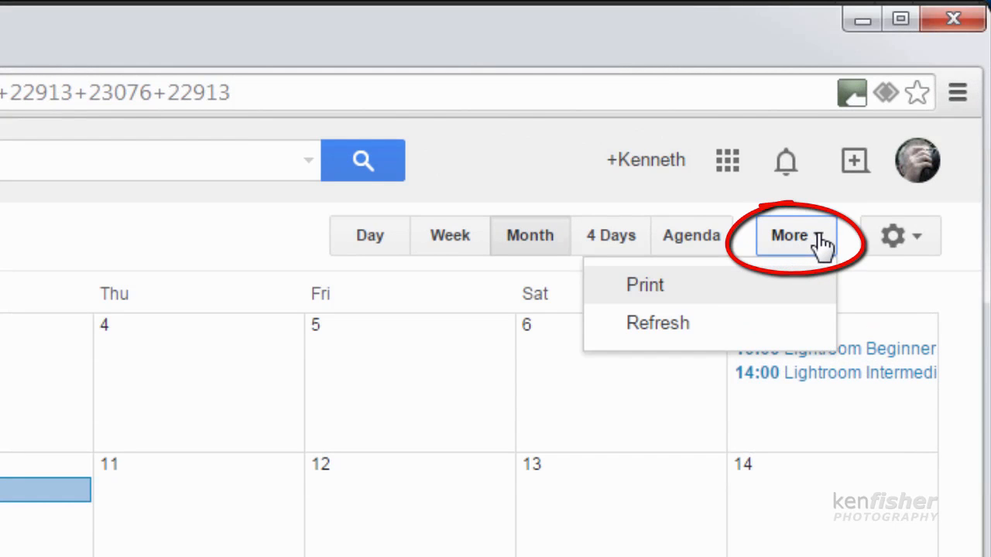
click(664, 288)
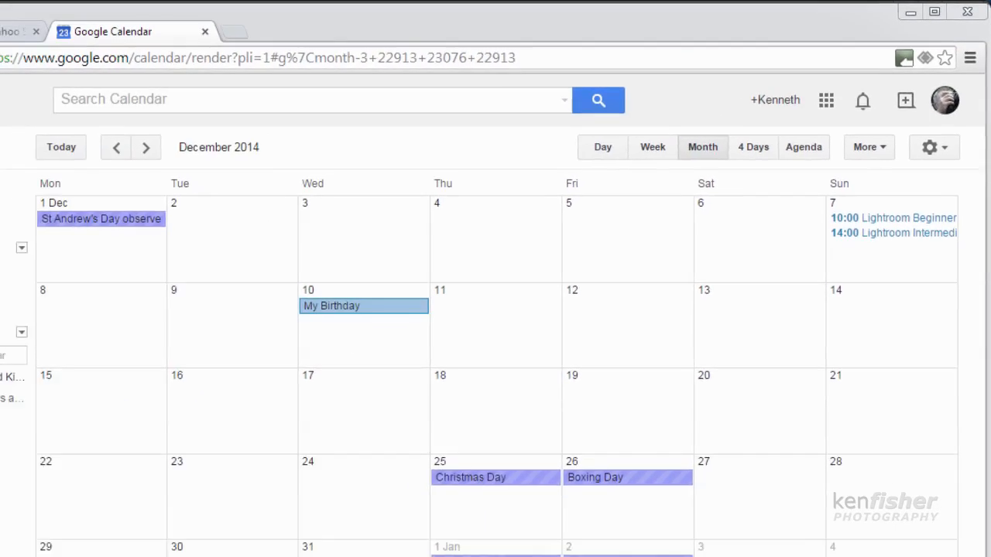
drag(240, 0, 572, 0)
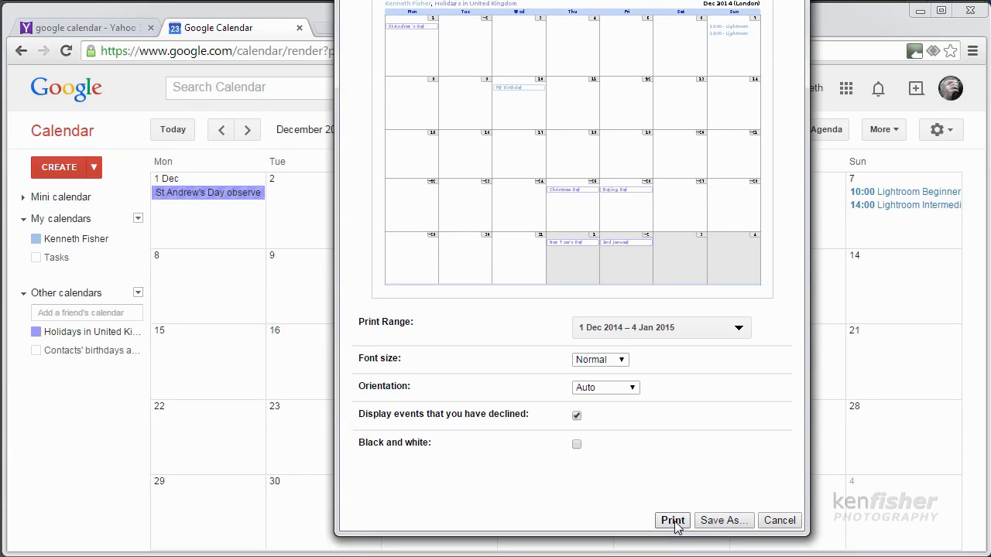
click(722, 521)
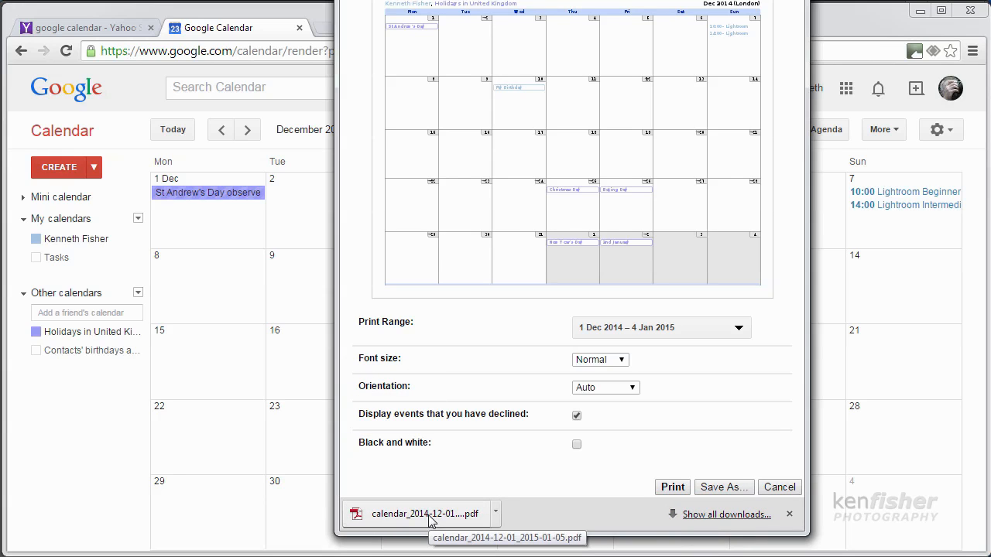
Show the downloaded calendar PDF in its folder.
click(496, 515)
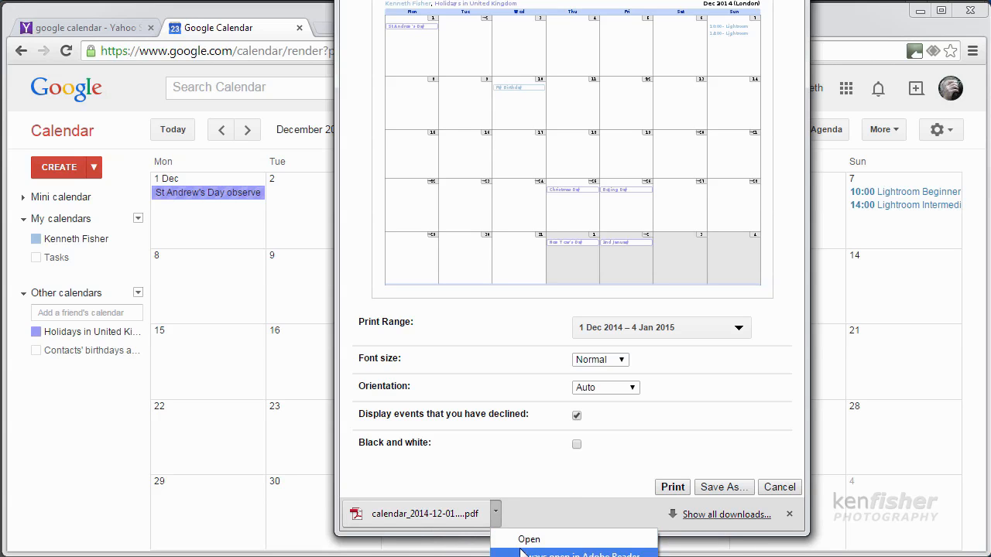
drag(575, 513, 564, 397)
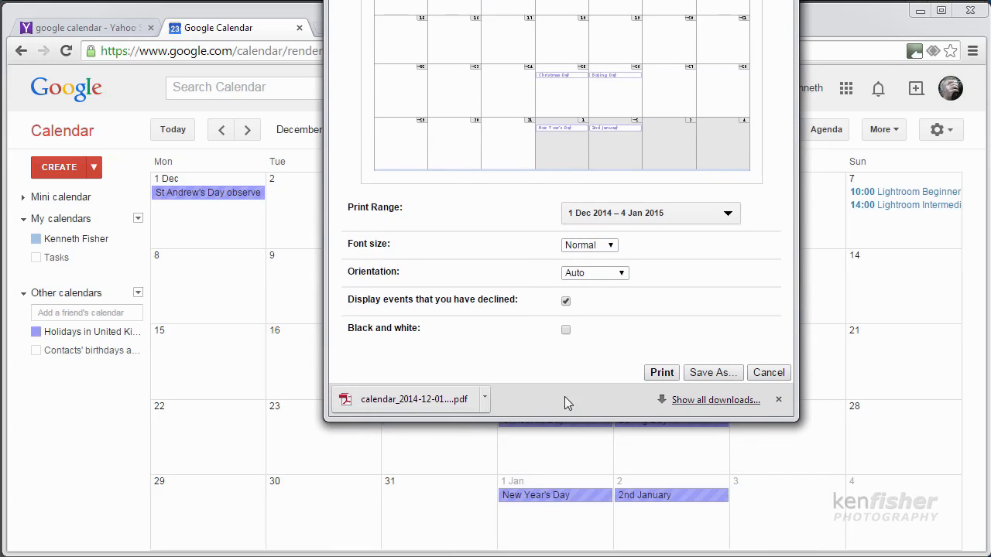
click(483, 400)
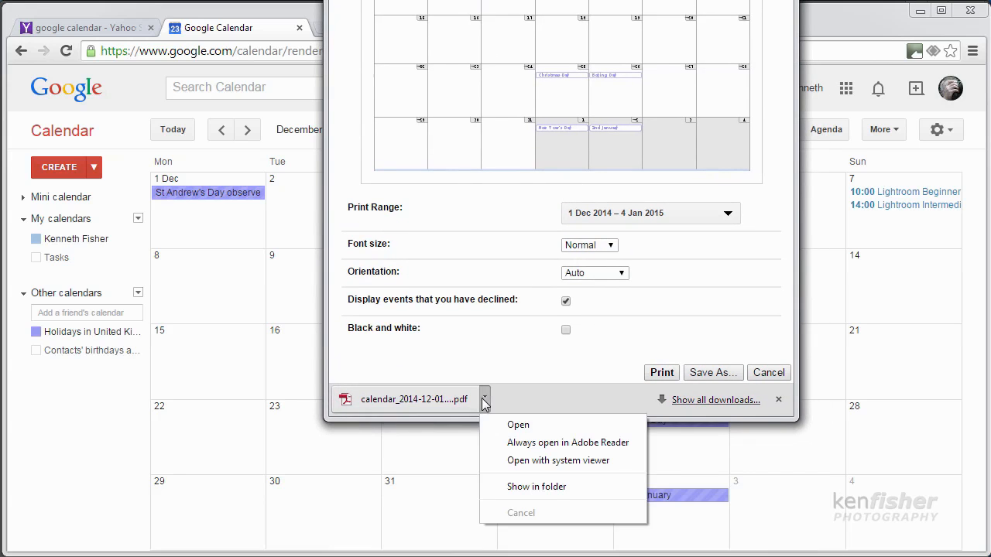
click(547, 486)
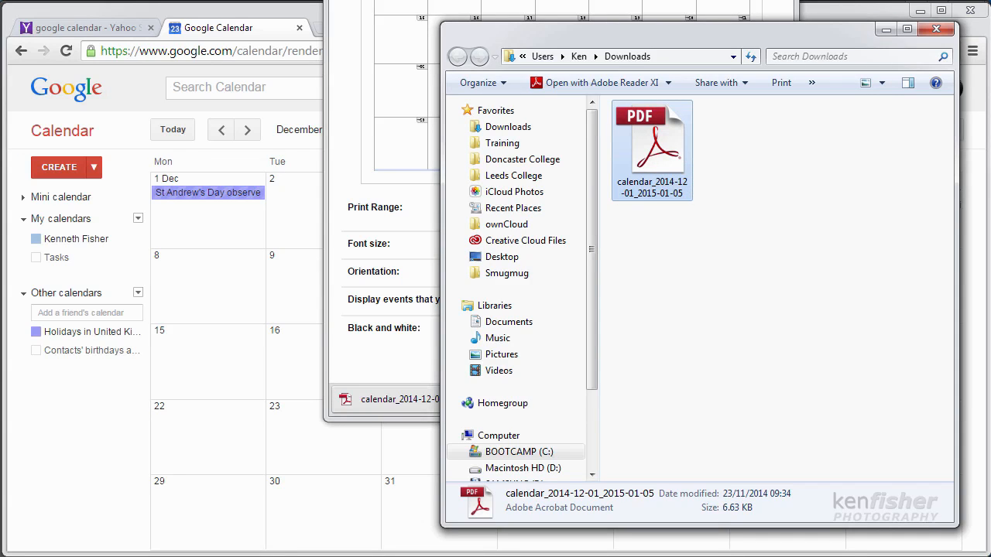
Switch to Photoshop and create a new portrait A4 document at 300 pixels/inch in RGB with a white background.
click(882, 29)
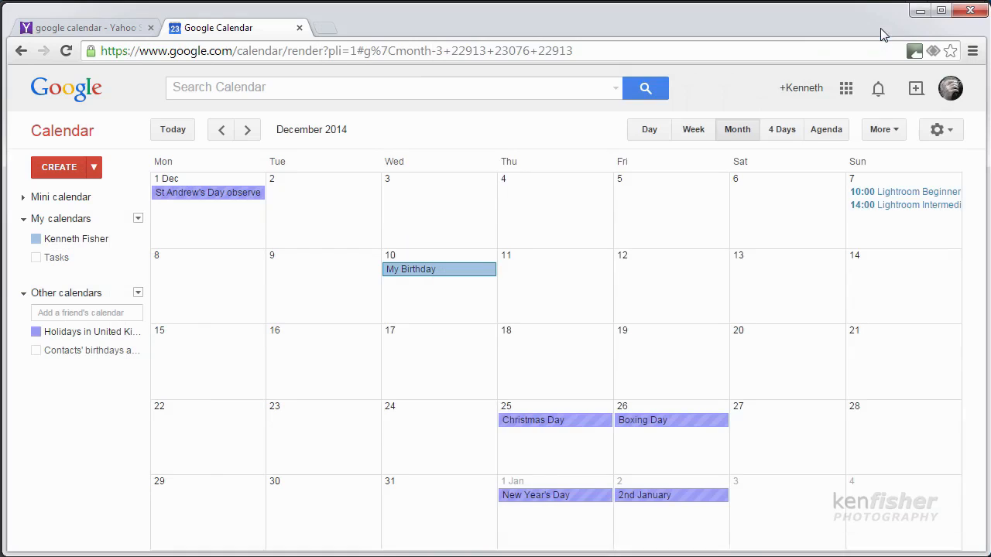
click(919, 11)
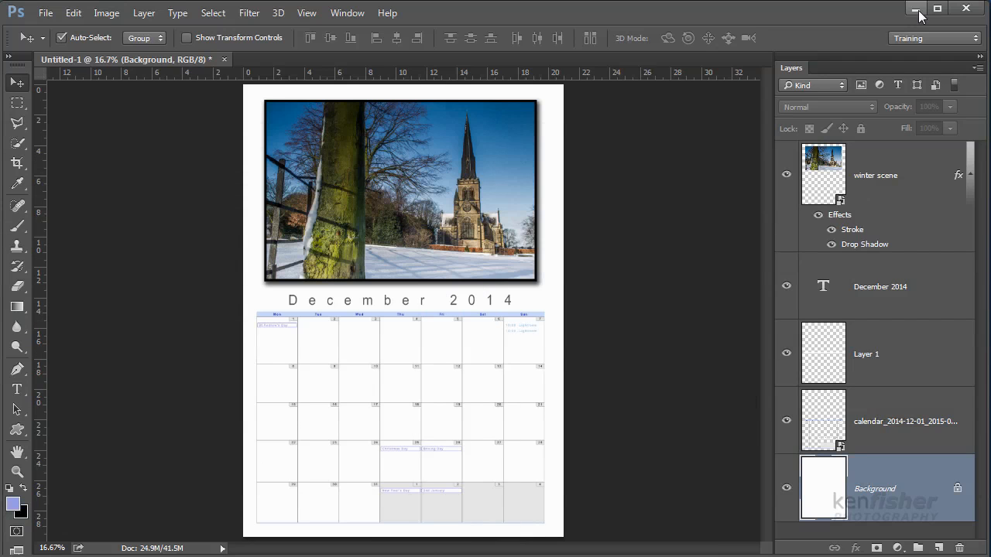
click(50, 19)
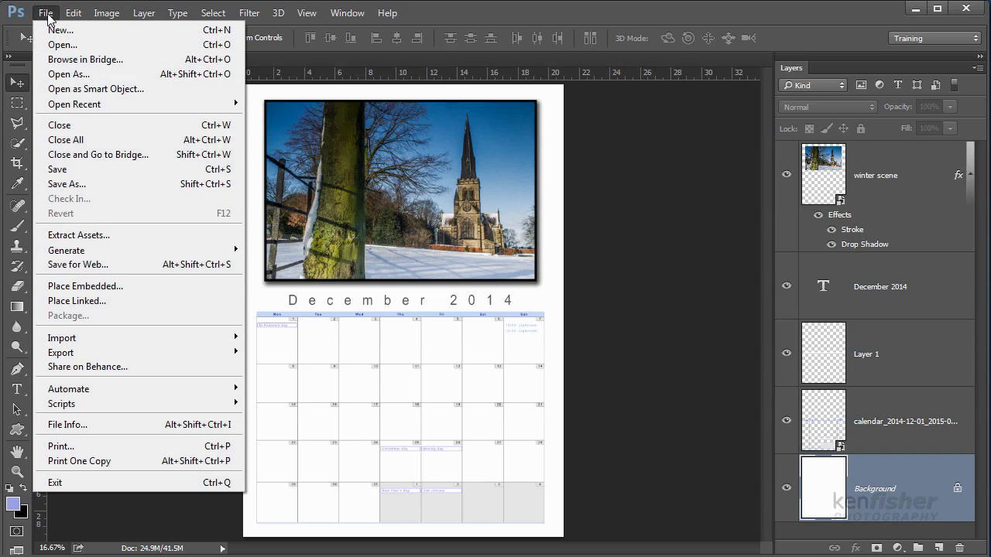
click(67, 36)
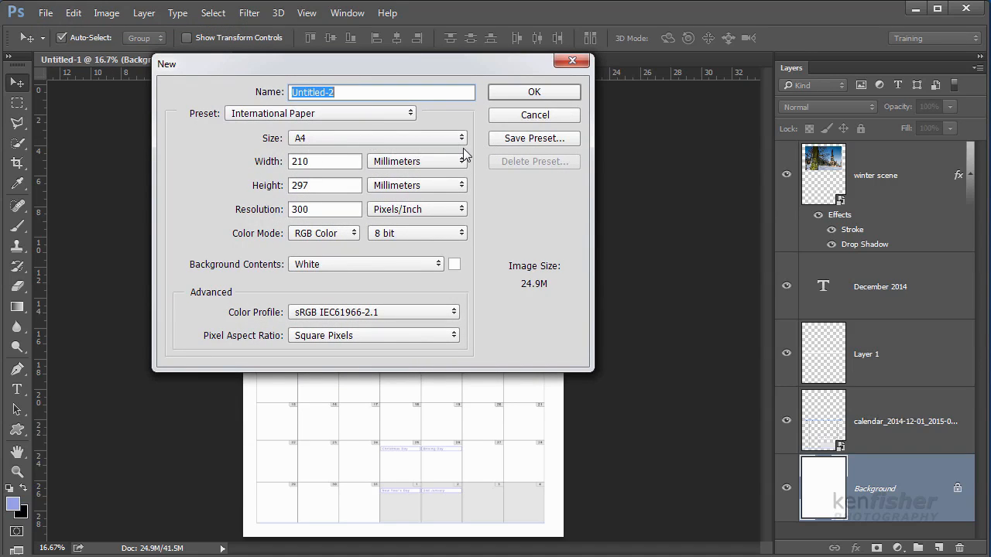
click(544, 92)
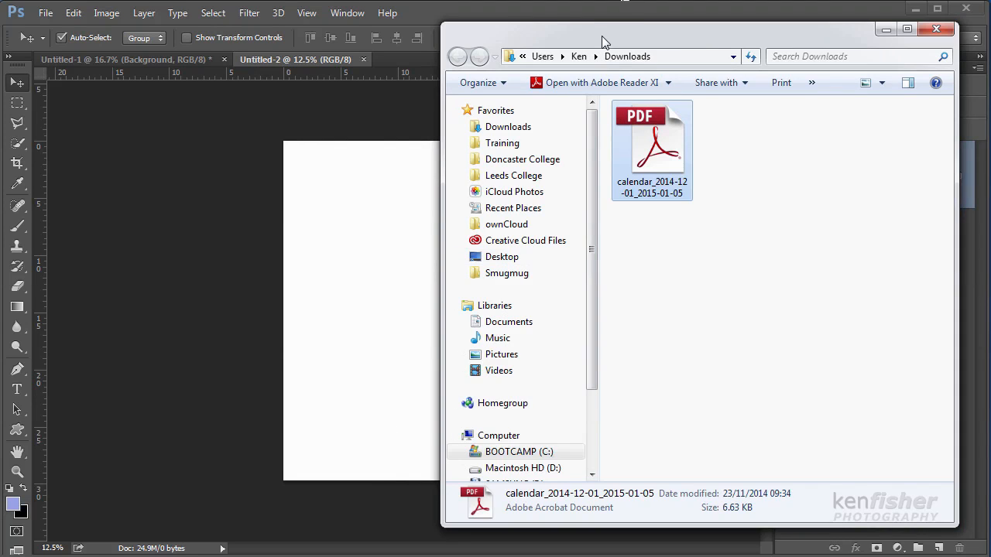
Place page 1 of the calendar PDF from the Downloads folder into the blank document as a smart object, cropped to Bounding Box.
drag(601, 35, 748, 44)
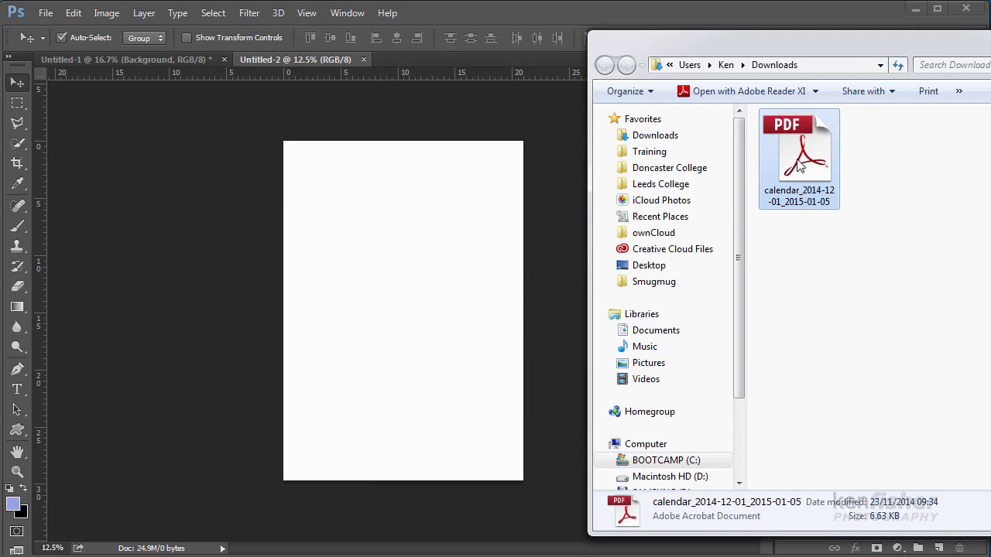
drag(802, 160, 380, 347)
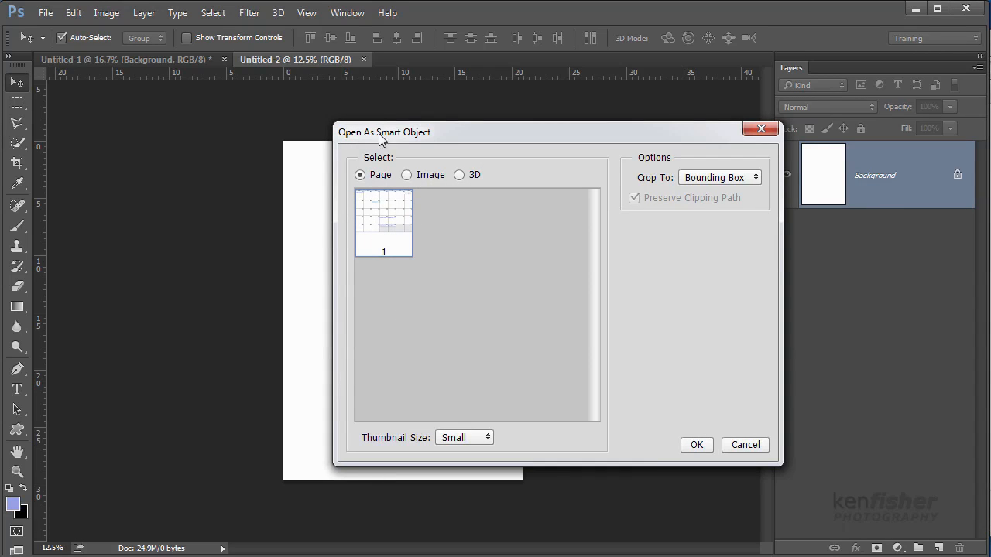
click(696, 445)
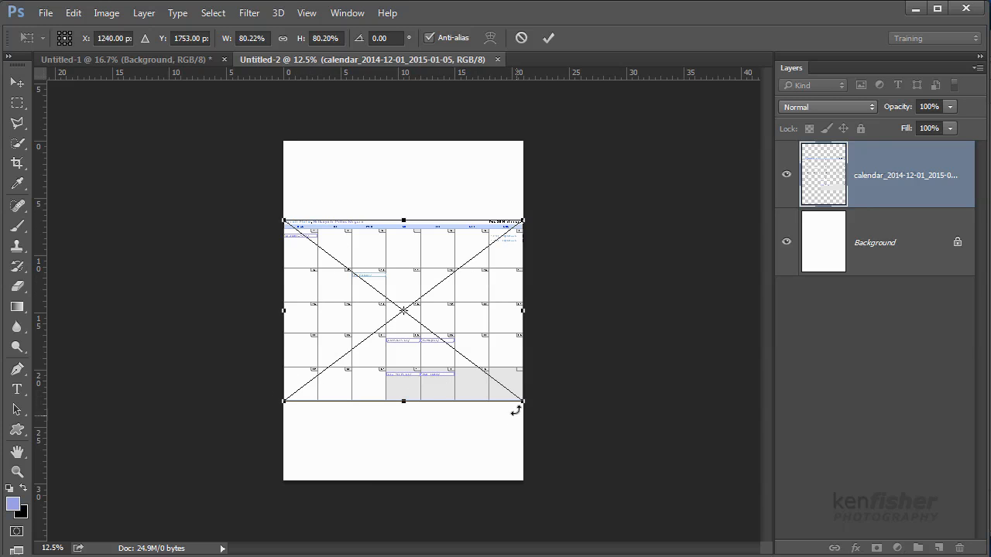
Scale the placed calendar proportionally to about 72% and centre it horizontally in the lower half of the page.
drag(456, 305, 457, 349)
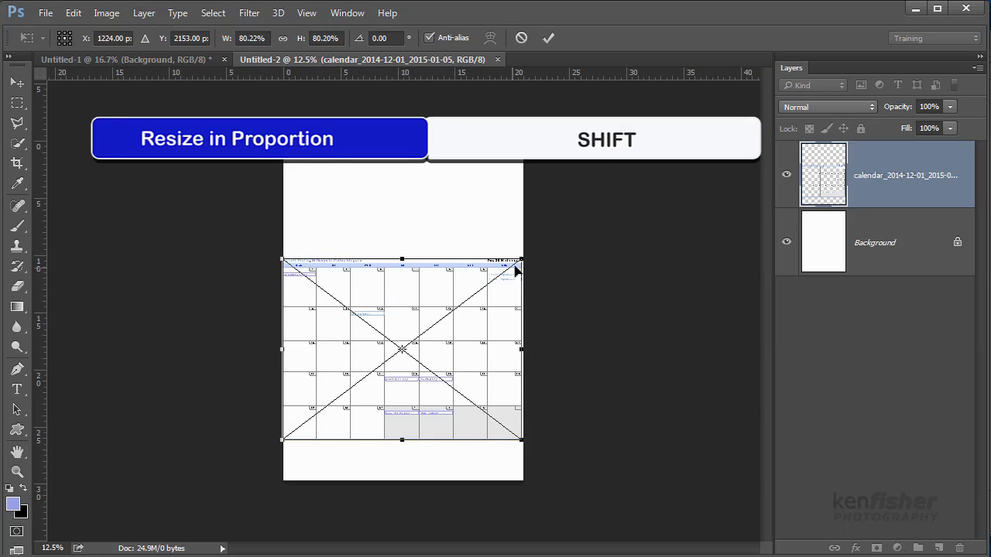
drag(524, 258, 501, 285)
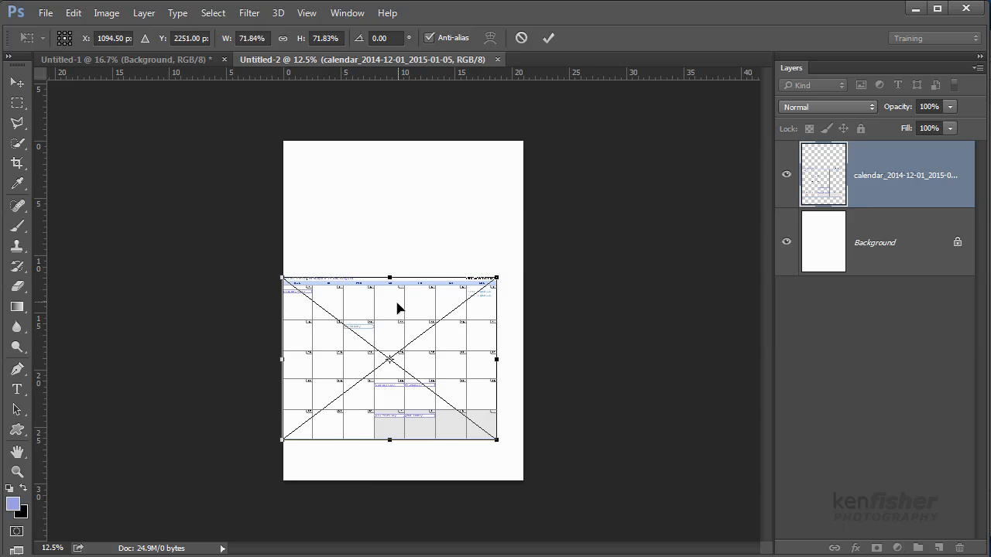
drag(397, 306, 411, 334)
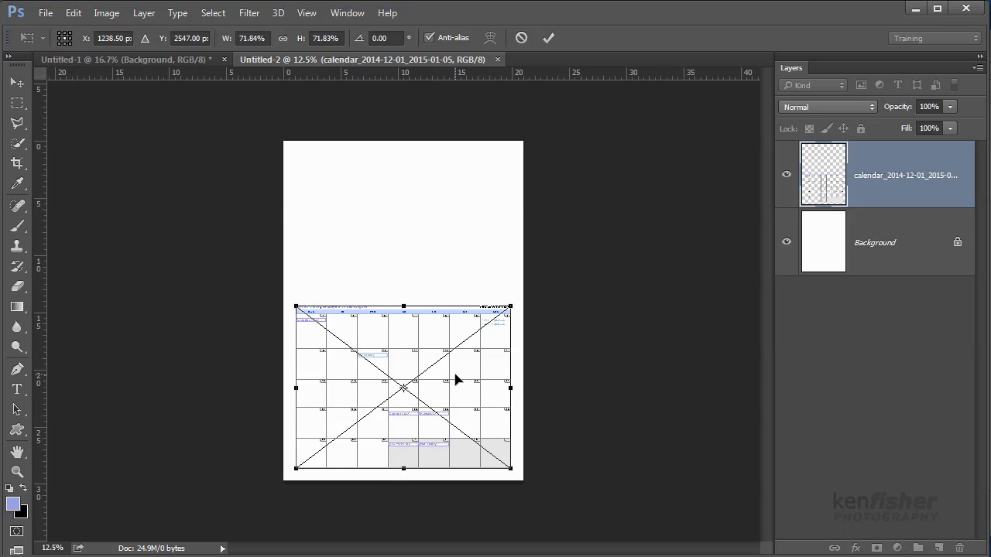
key(Return)
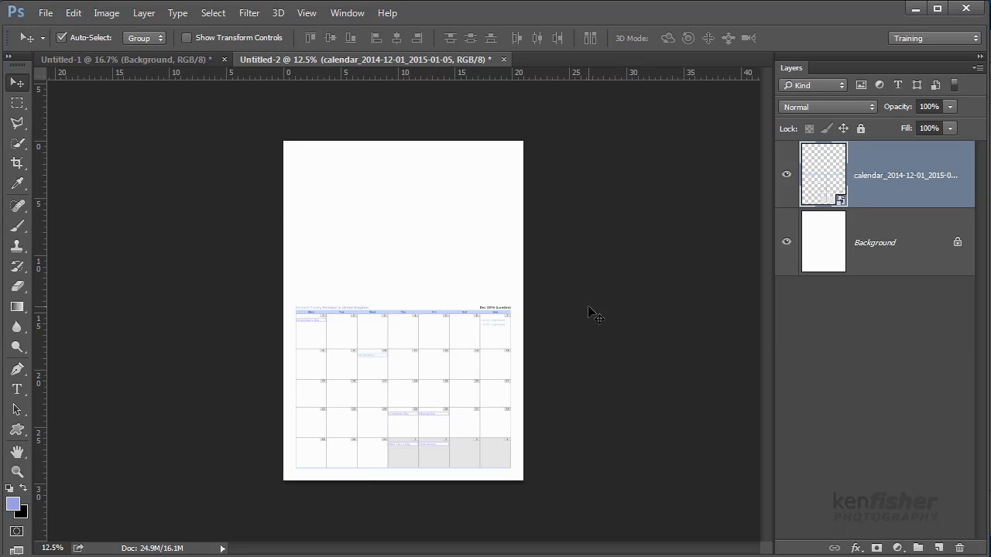
Add a new layer and draw a rectangular selection about 19.2 by 0.44 cm around the header text above the weekday row.
key(ctrl+plus)
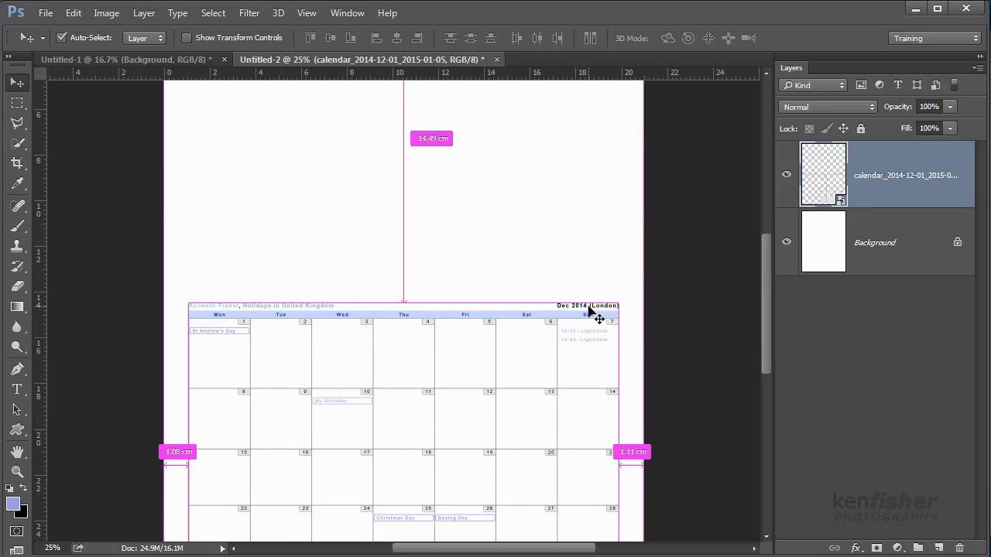
key(ctrl+plus)
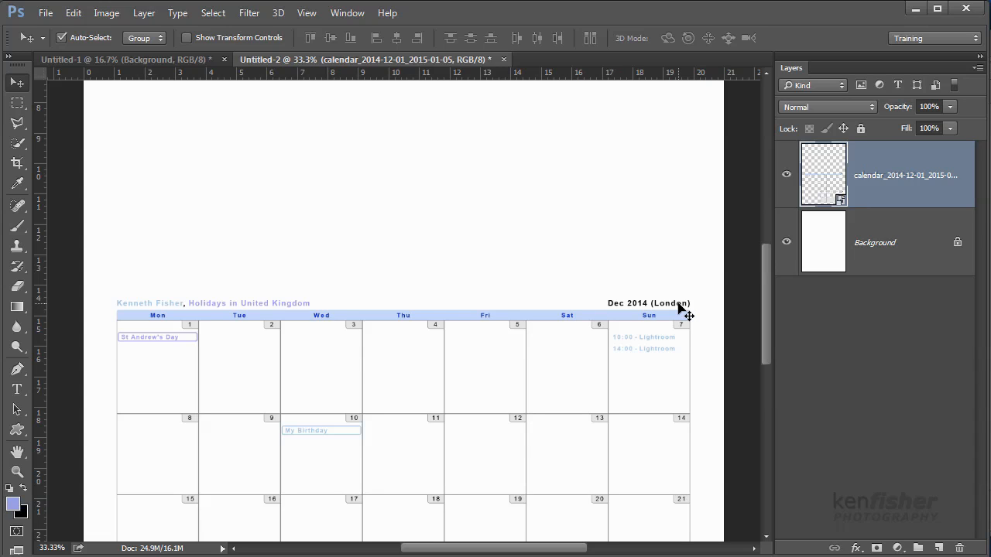
click(938, 548)
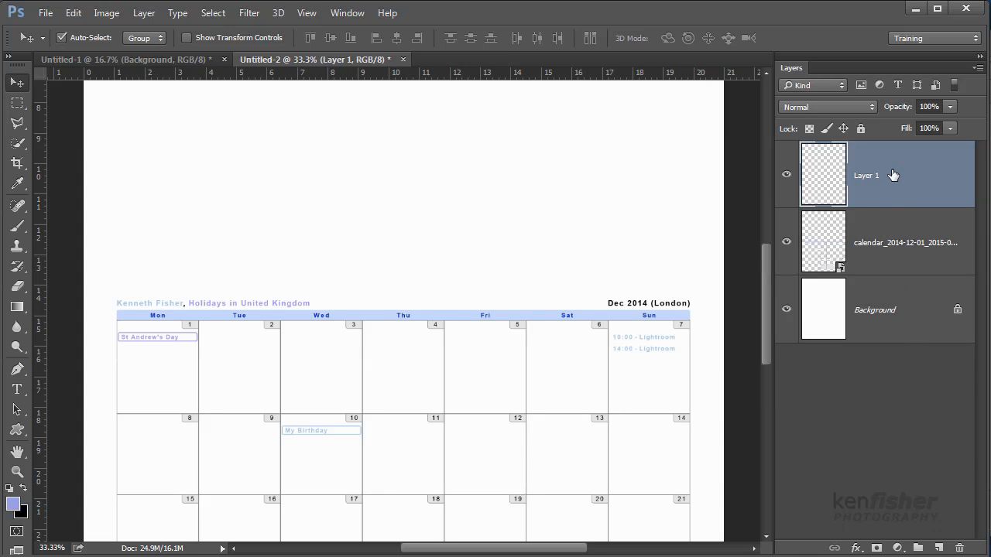
click(16, 104)
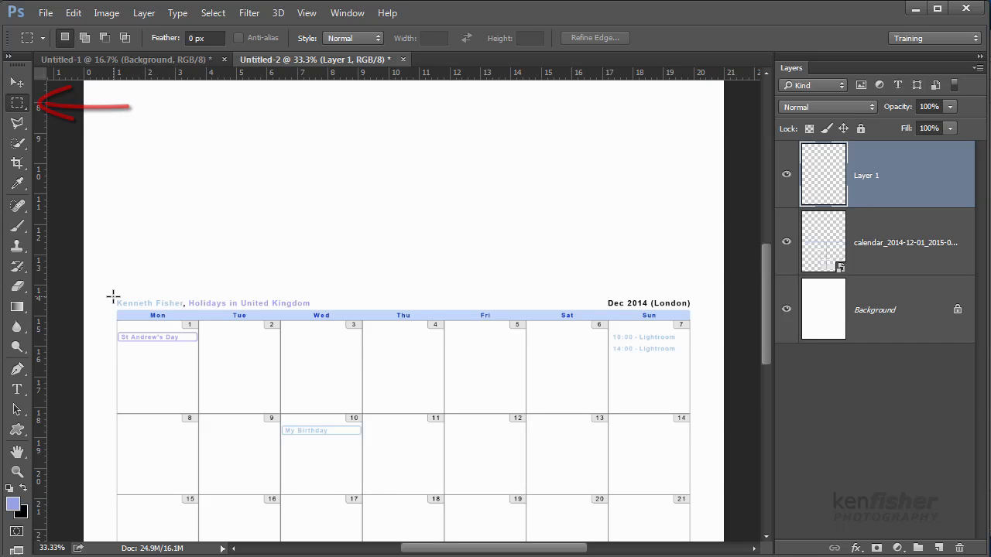
drag(113, 296, 117, 302)
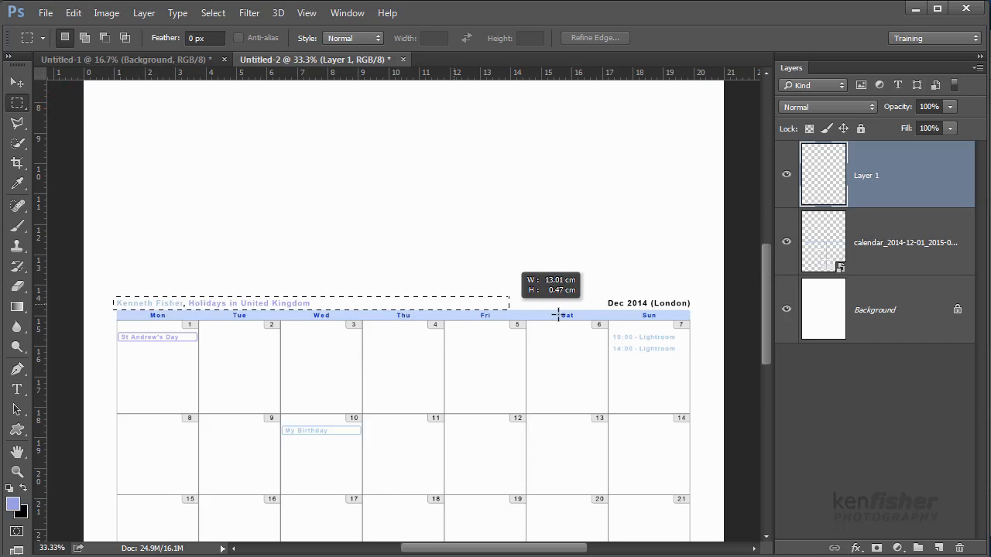
drag(670, 313, 698, 310)
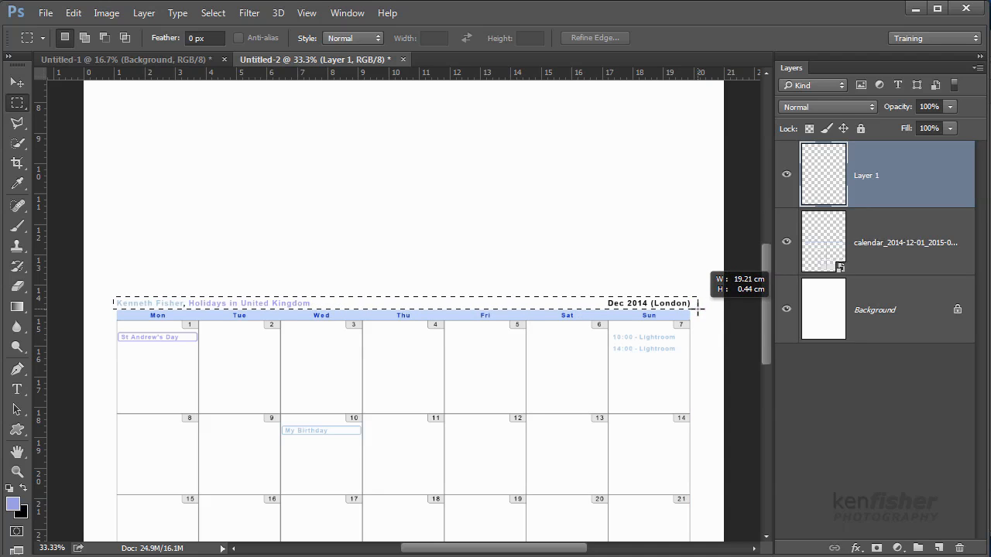
drag(697, 309, 697, 310)
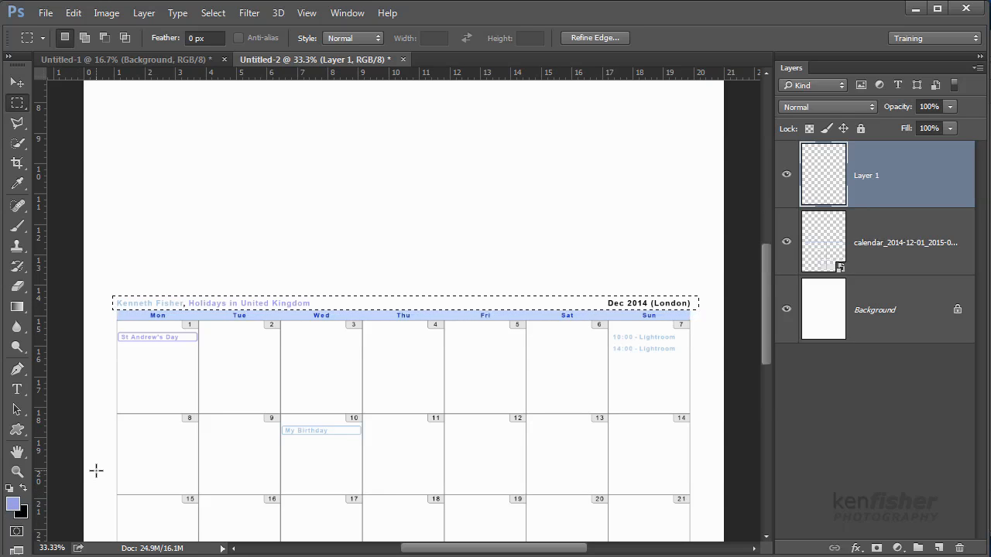
Fill the selected header strip with white on the new layer and deselect.
key(d)
key(x)
key(alt+BackSpace)
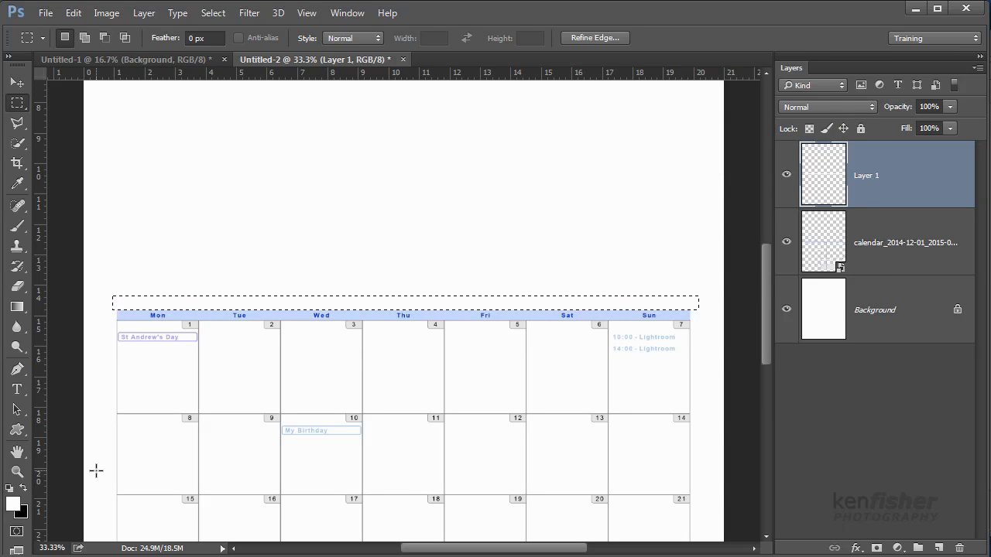
key(ctrl+d)
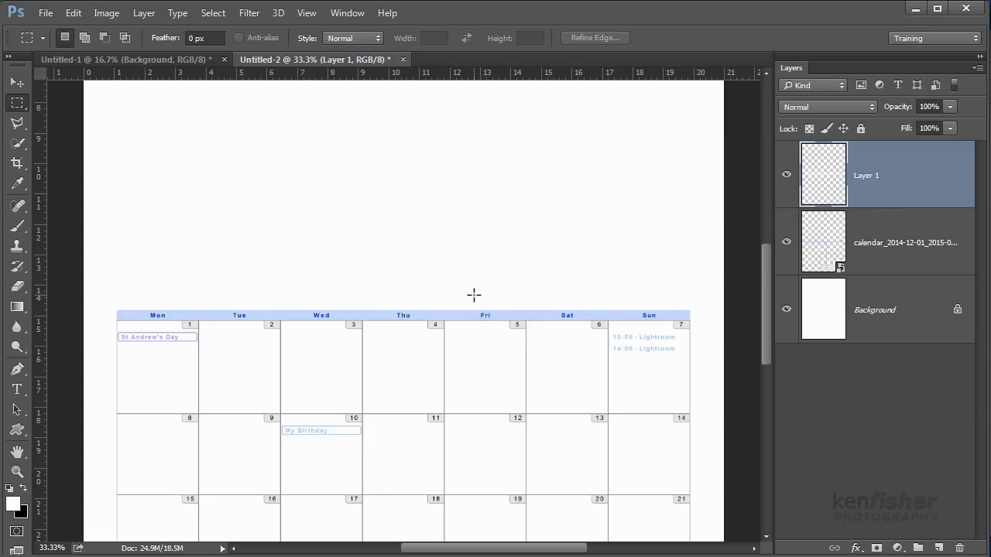
Add the title text "December 2014" in the blank space just above the calendar's weekday row.
key(ctrl+minus)
key(ctrl+minus)
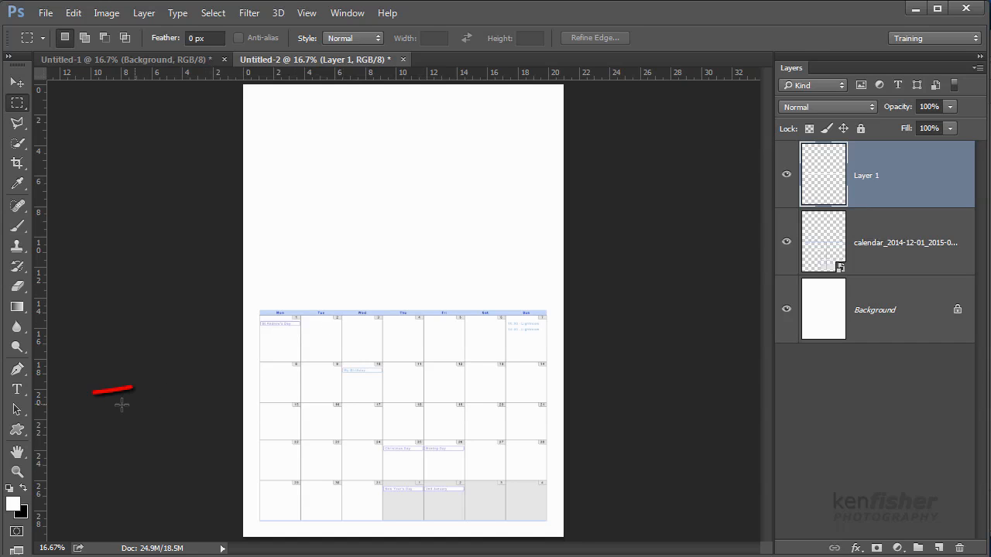
click(17, 390)
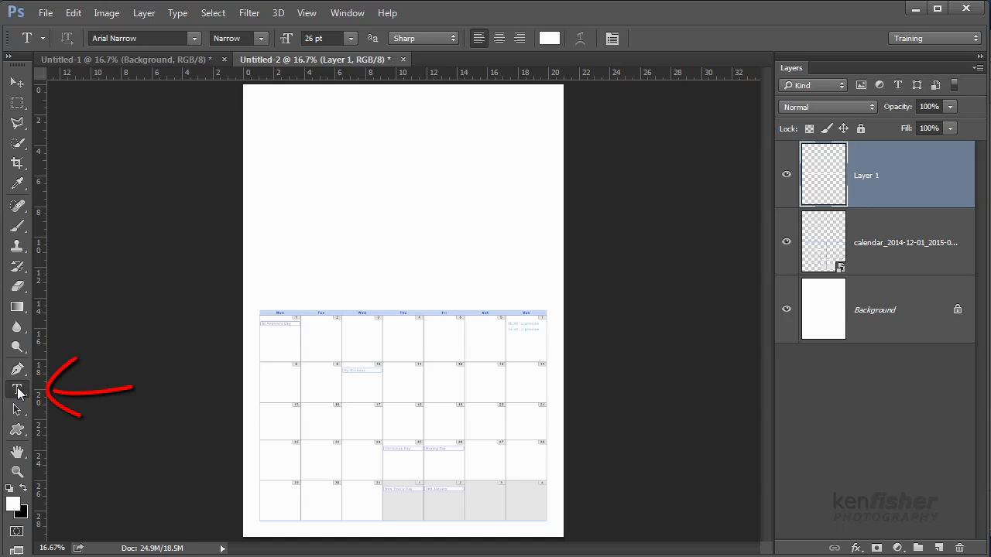
click(308, 296)
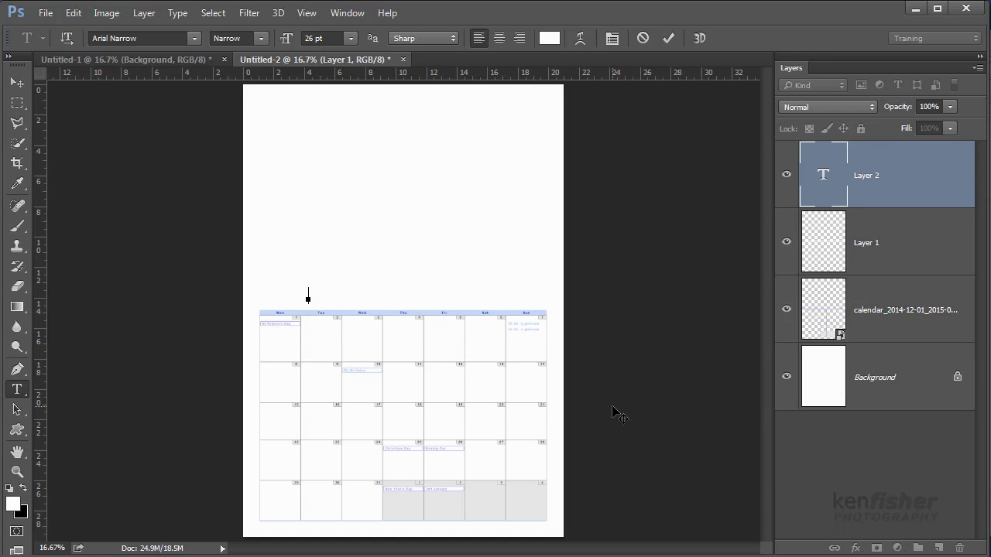
text(December)
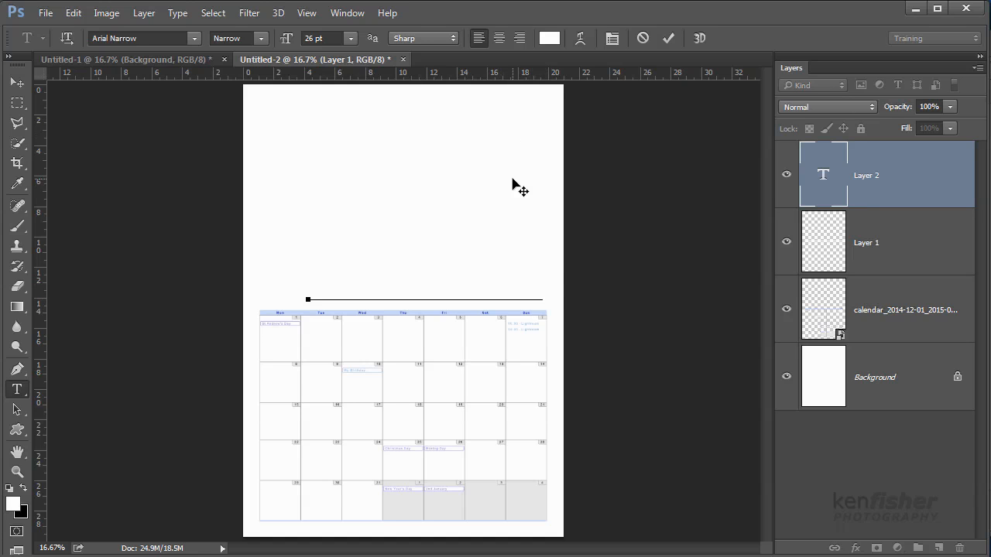
Change the colour of the whole December 2014 title to mid grey #878686 and commit the text.
drag(542, 293, 250, 273)
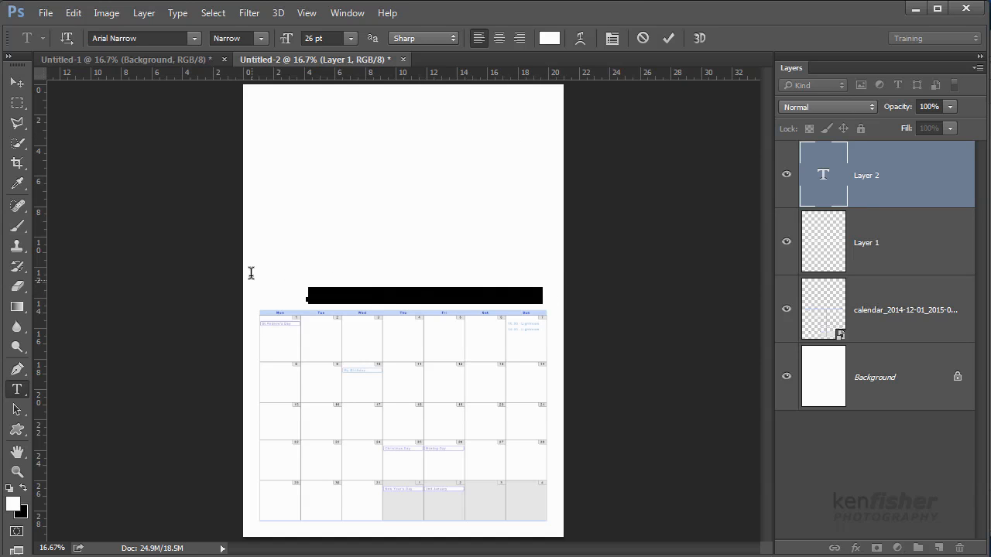
click(548, 37)
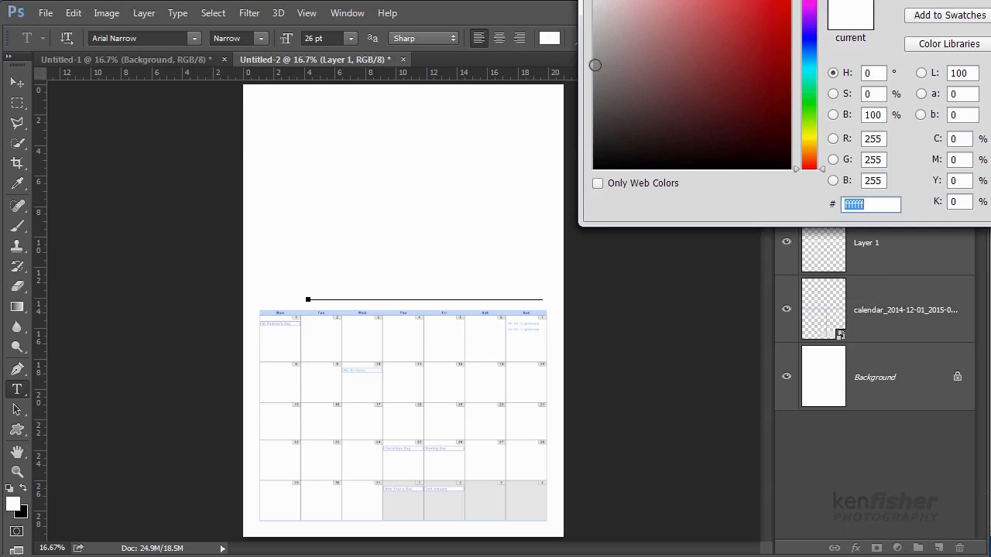
click(595, 65)
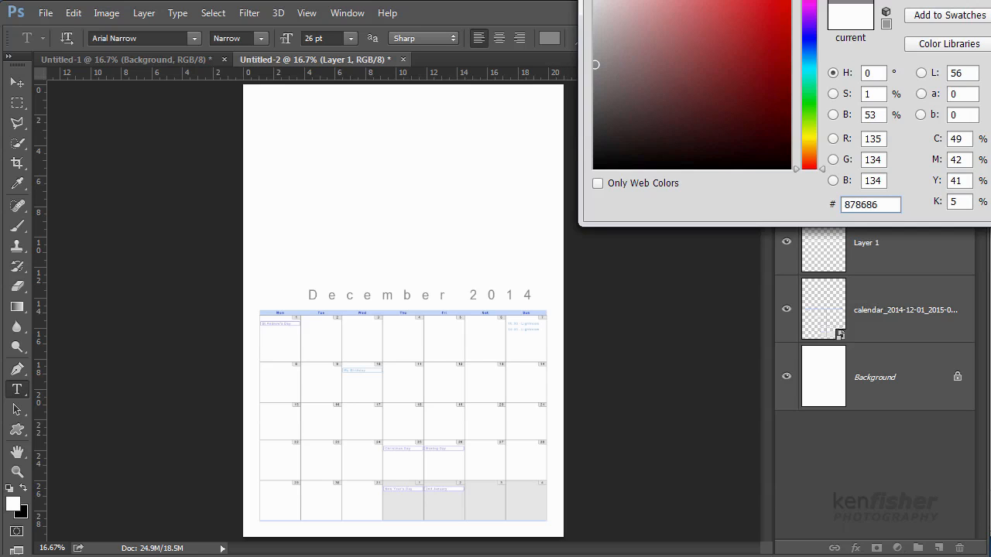
key(Return)
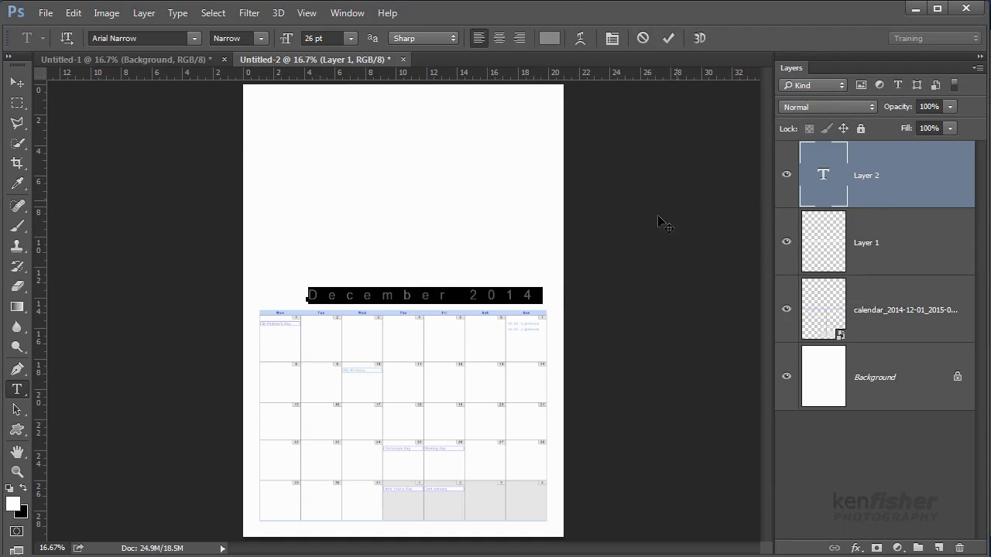
key(ctrl+Return)
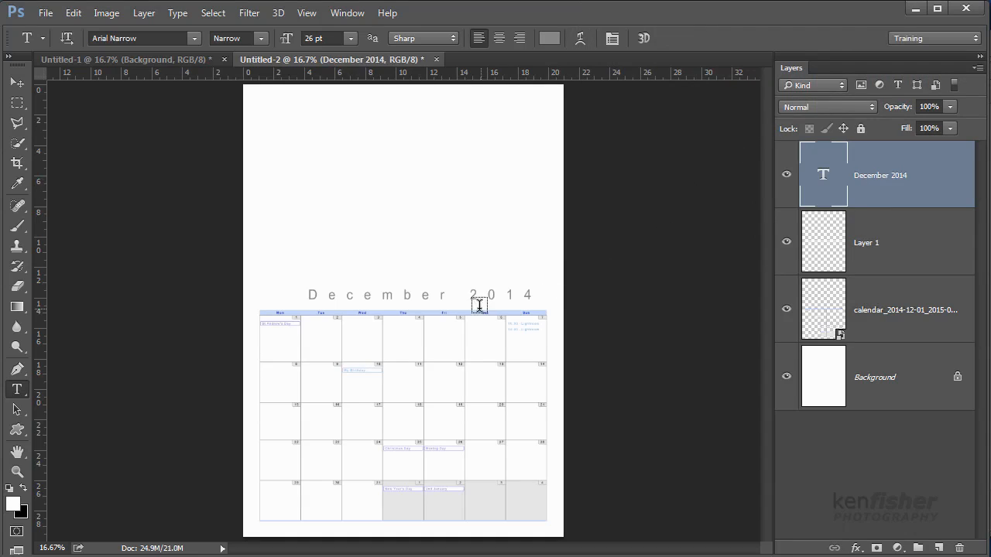
Reposition the December 2014 title so it sits roughly centred above the calendar grid, and commit it.
click(519, 292)
drag(504, 271, 482, 271)
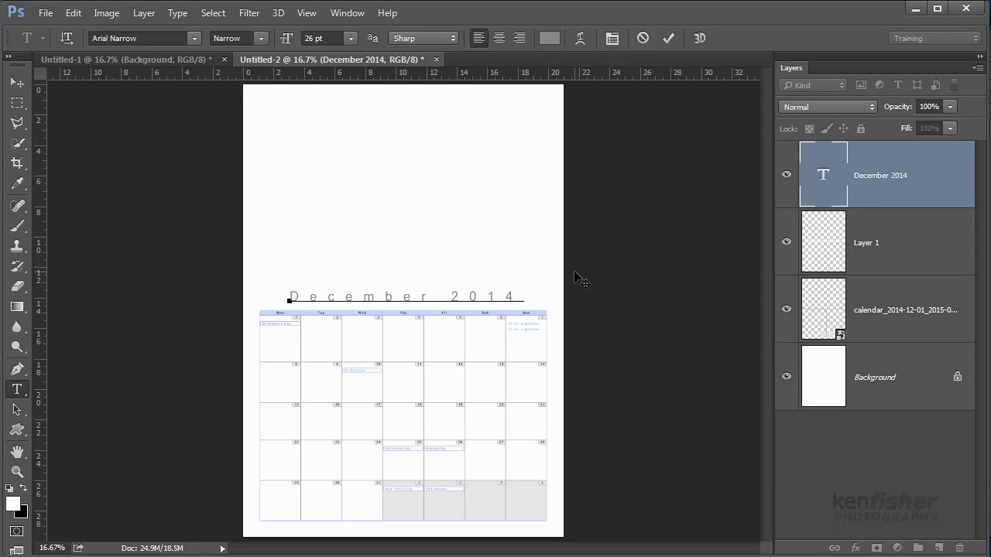
key(ctrl)
key(ctrl+Return)
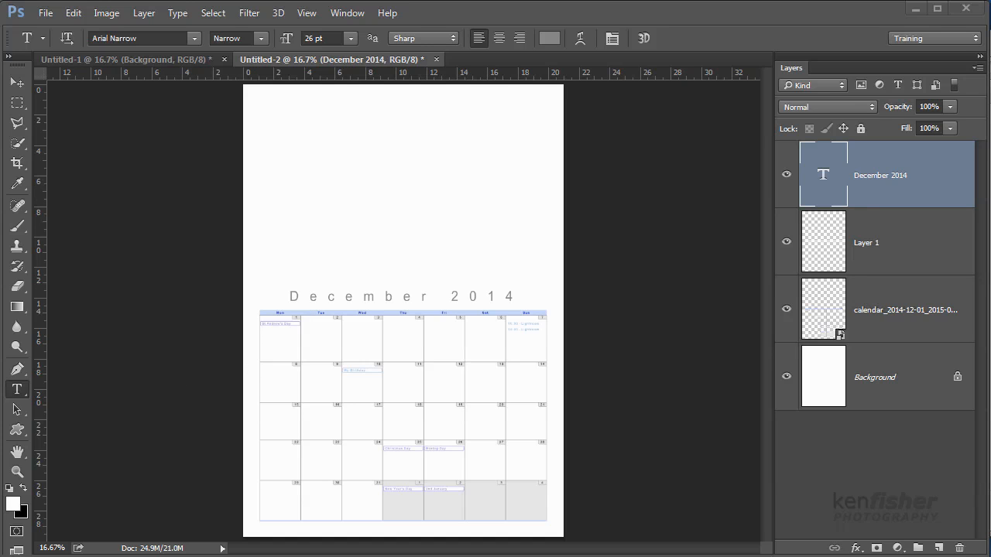
Place the winter scene image from the Calendar folder into the page and scale it to about 218%, filling the area above the title.
key(alt+Tab)
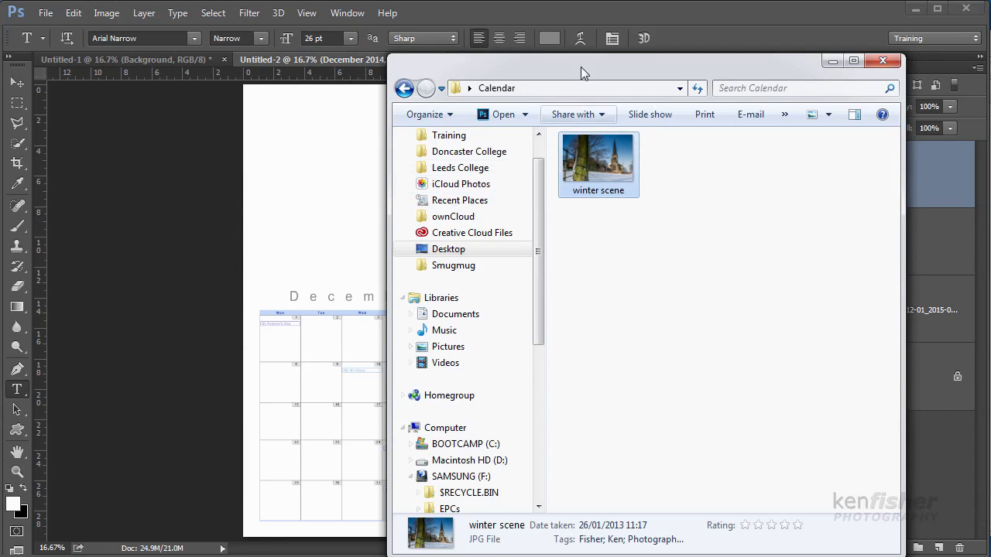
drag(545, 66, 769, 66)
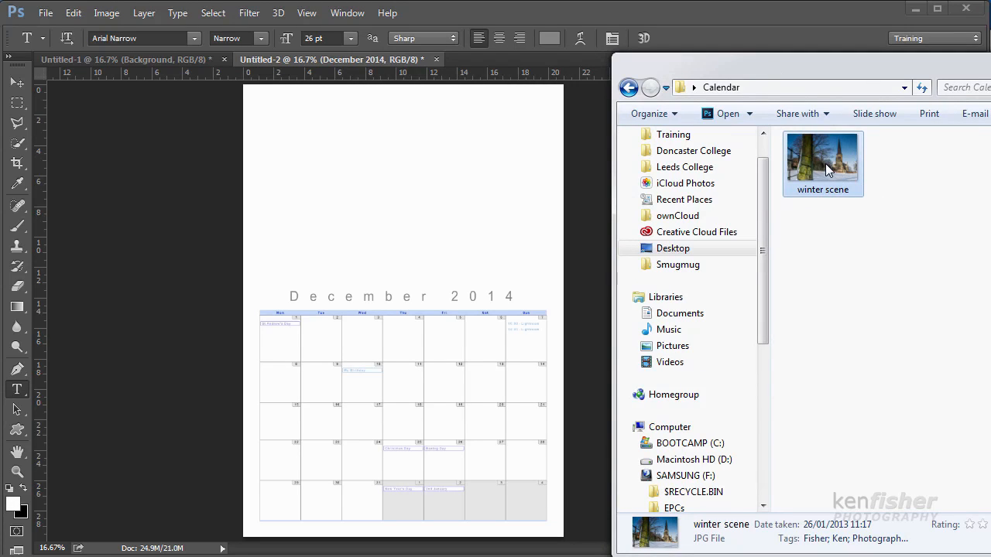
drag(832, 168, 408, 217)
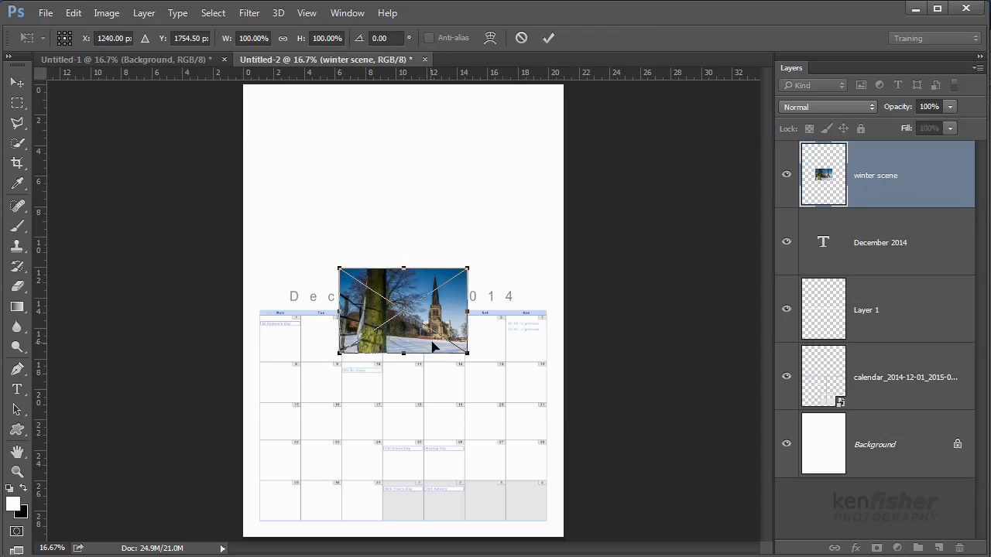
drag(447, 331, 528, 288)
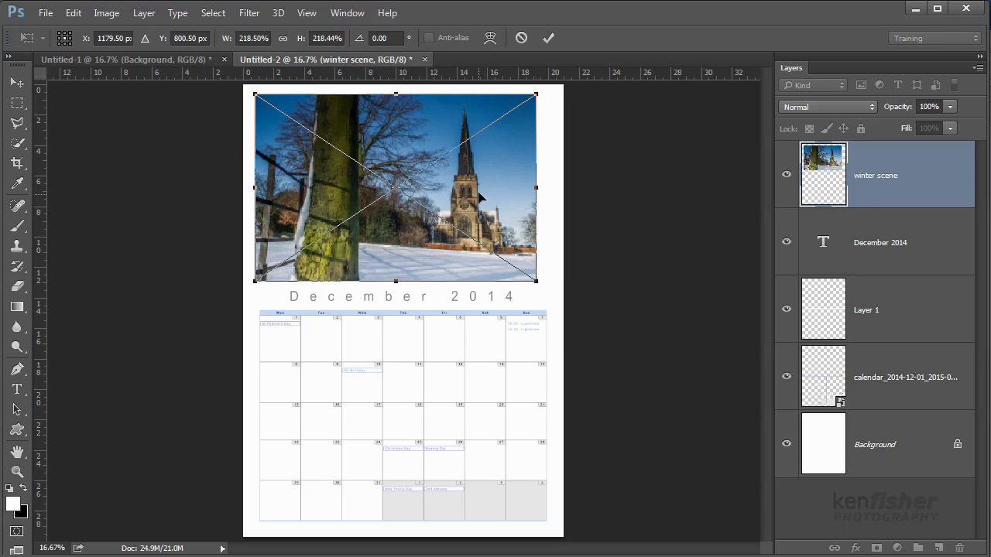
key(Return)
key(t)
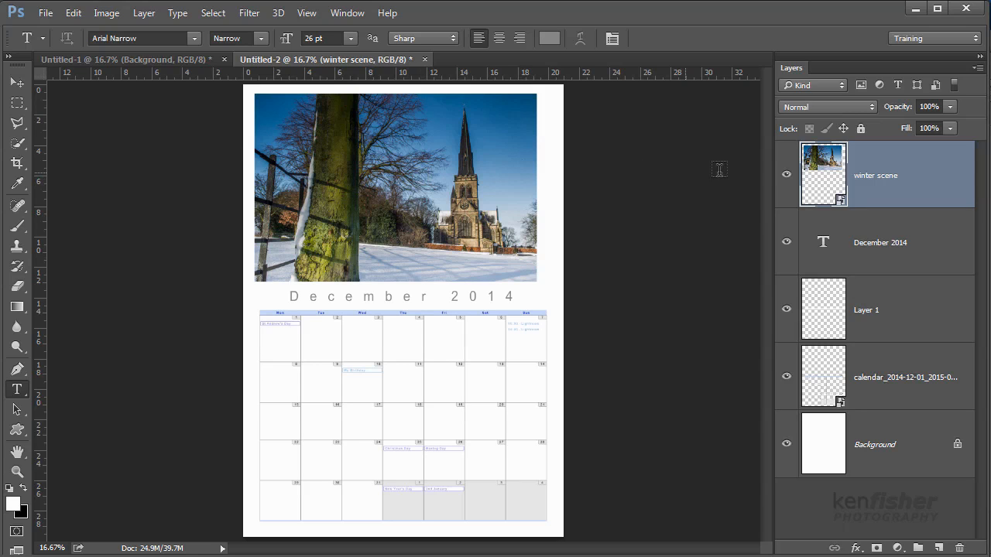
Give the winter scene layer a black Stroke effect 13 px wide, positioned Inside.
double_click(952, 178)
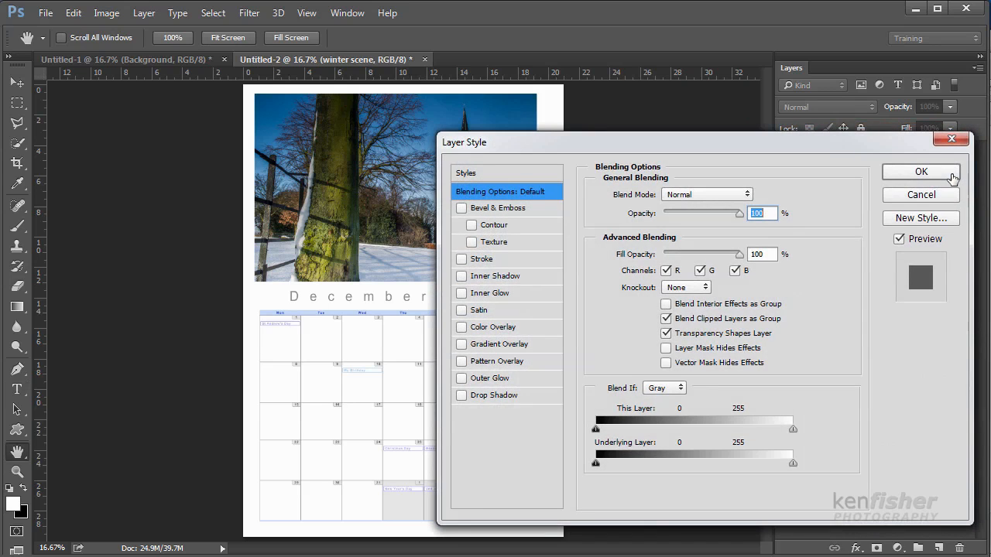
drag(714, 149, 855, 133)
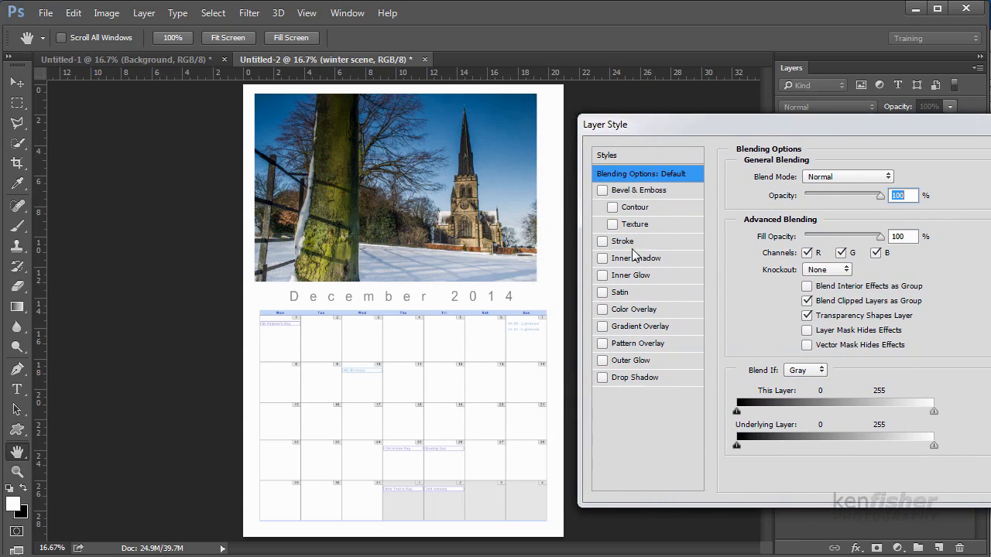
click(603, 241)
click(658, 241)
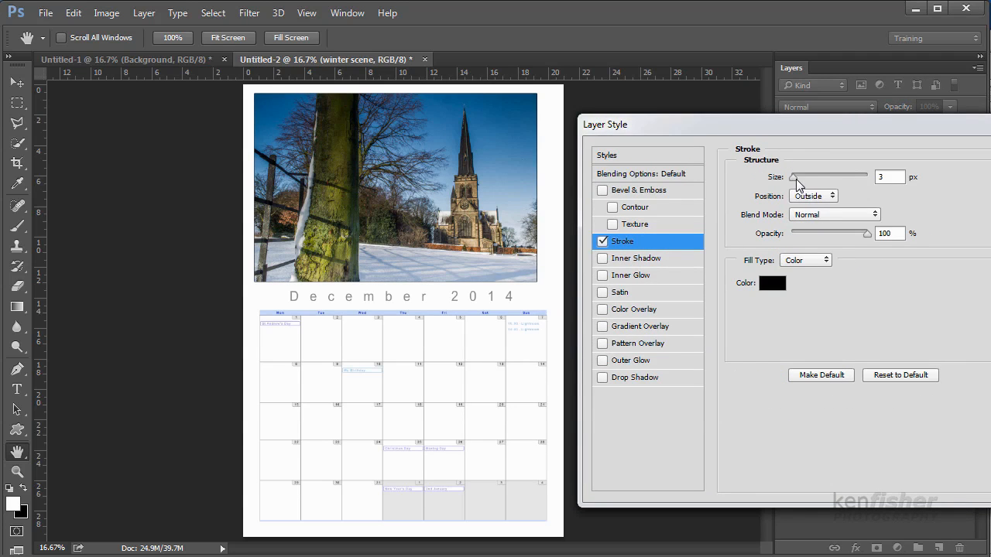
drag(793, 177, 816, 186)
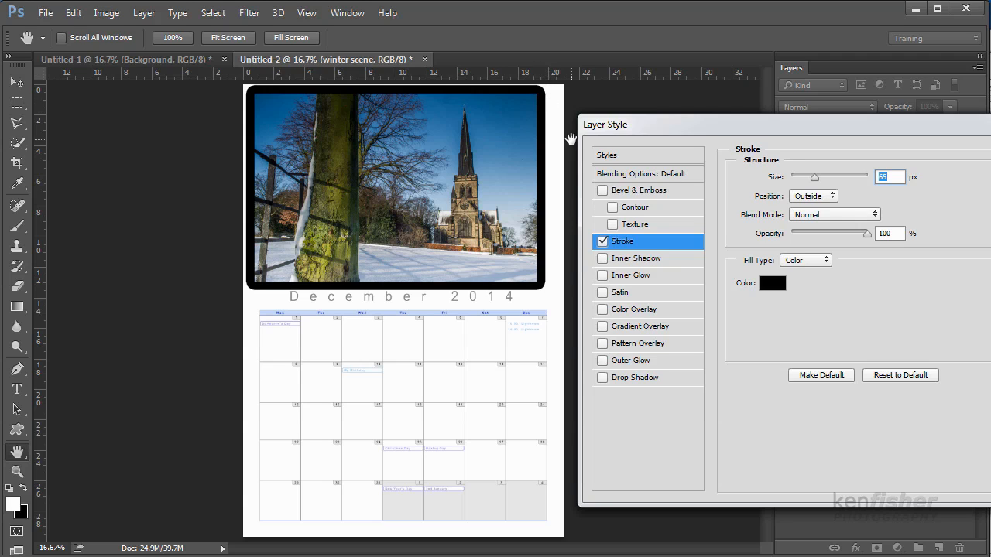
click(822, 198)
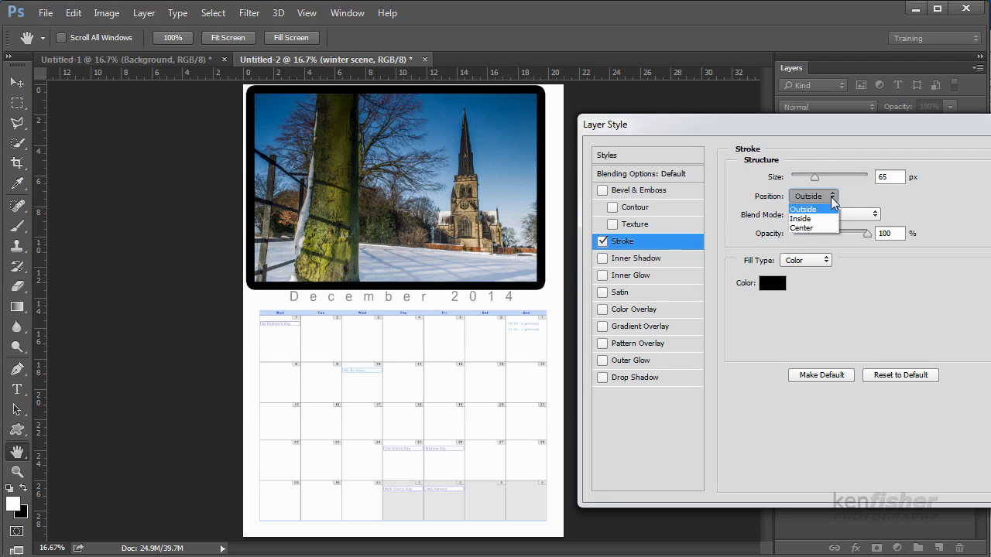
click(813, 220)
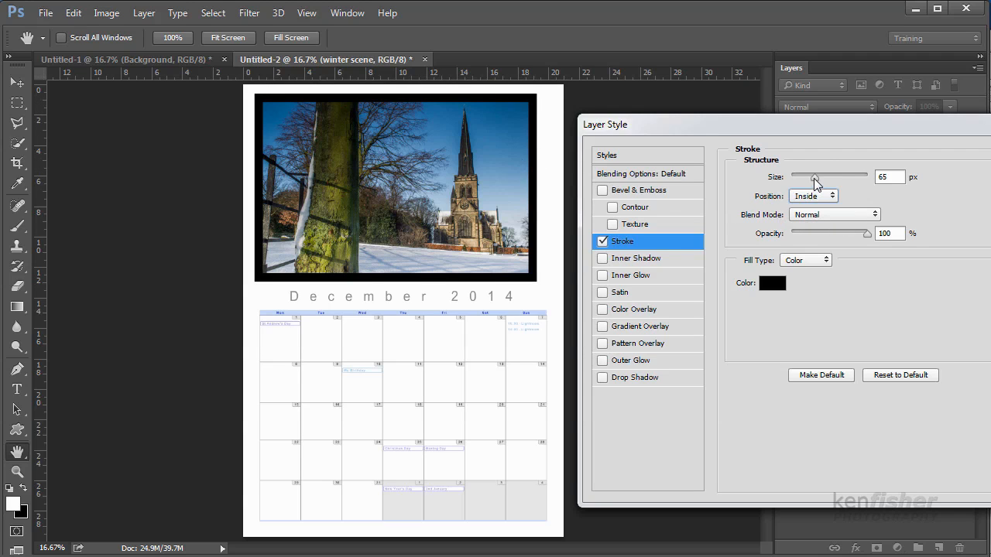
drag(813, 180, 803, 184)
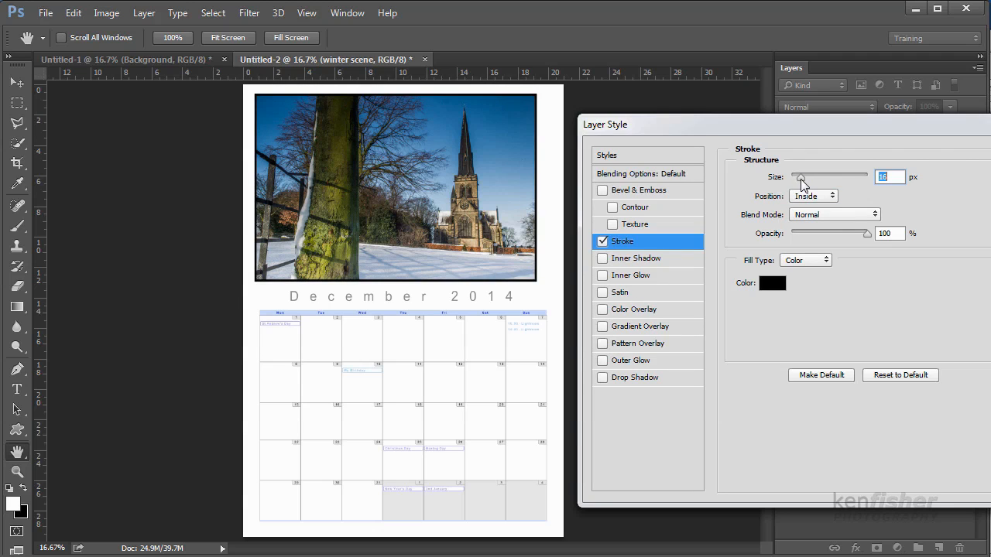
drag(803, 185, 799, 182)
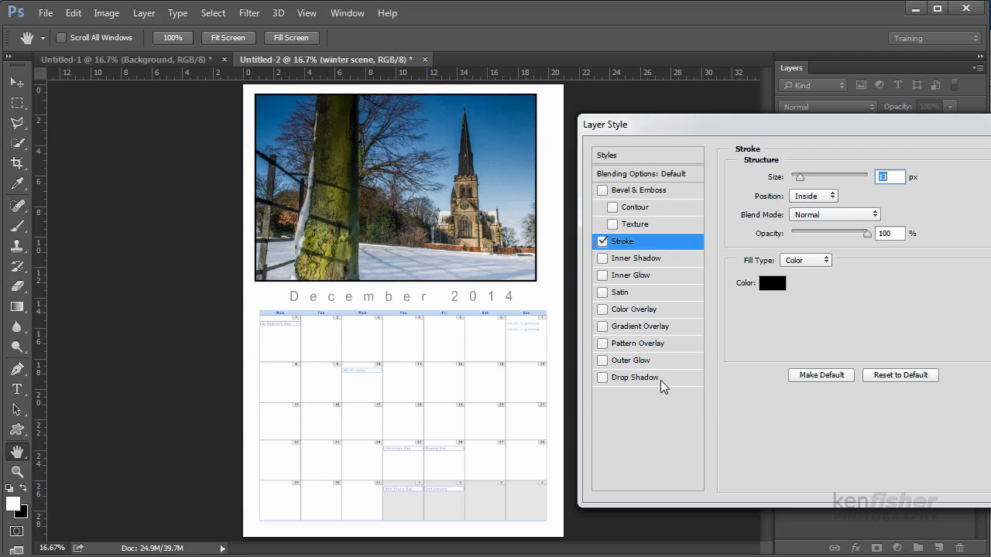
Add a Drop Shadow to the winter scene layer with distance 18 px and size 21 px, and apply the layer style.
click(601, 377)
click(684, 379)
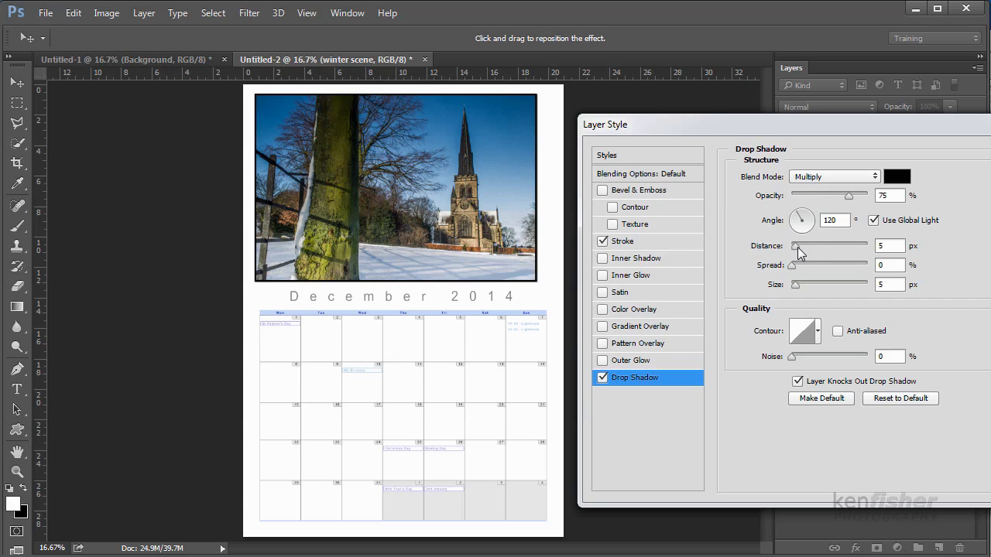
drag(797, 247, 806, 246)
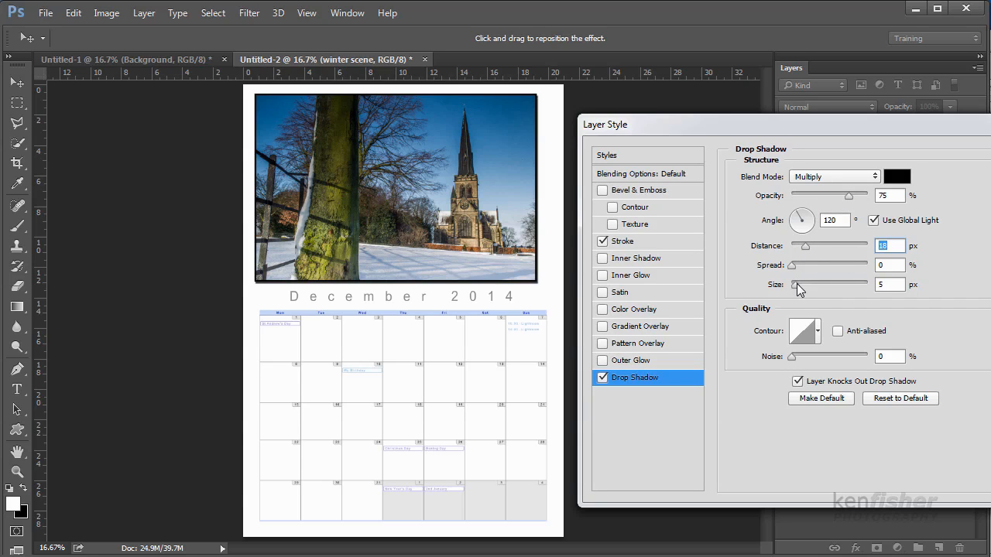
drag(795, 284, 802, 289)
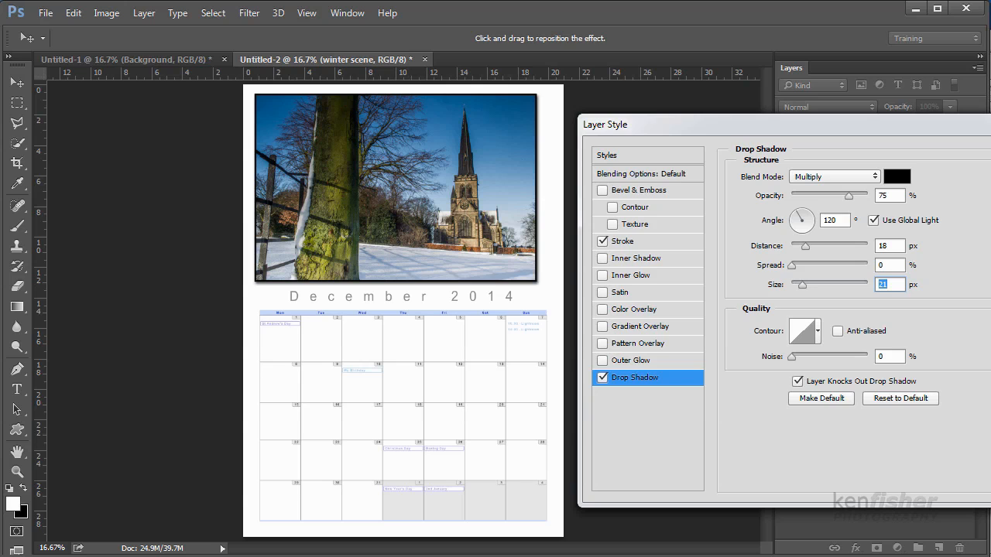
click(990, 156)
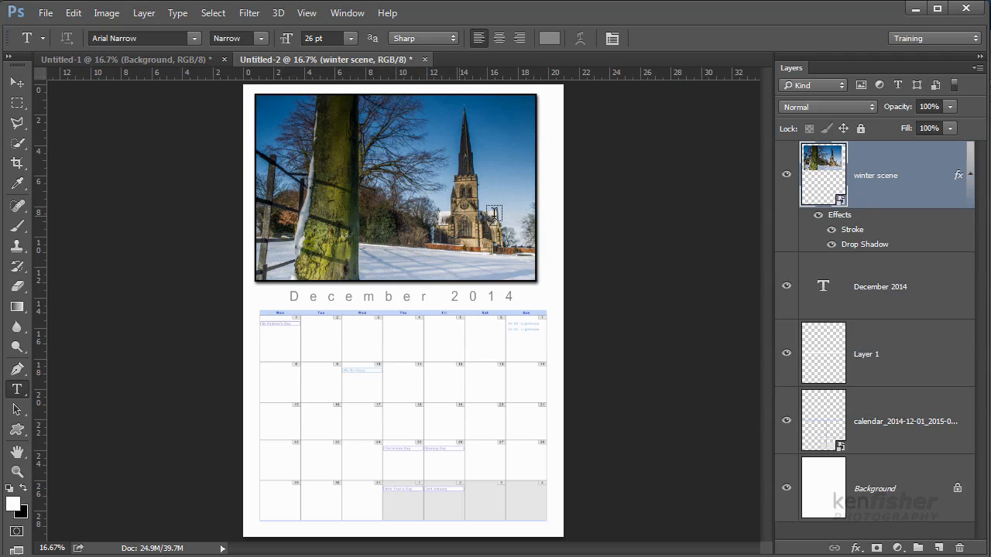
Select all layers from winter scene down to the calendar smart object and align their horizontal centres.
click(17, 85)
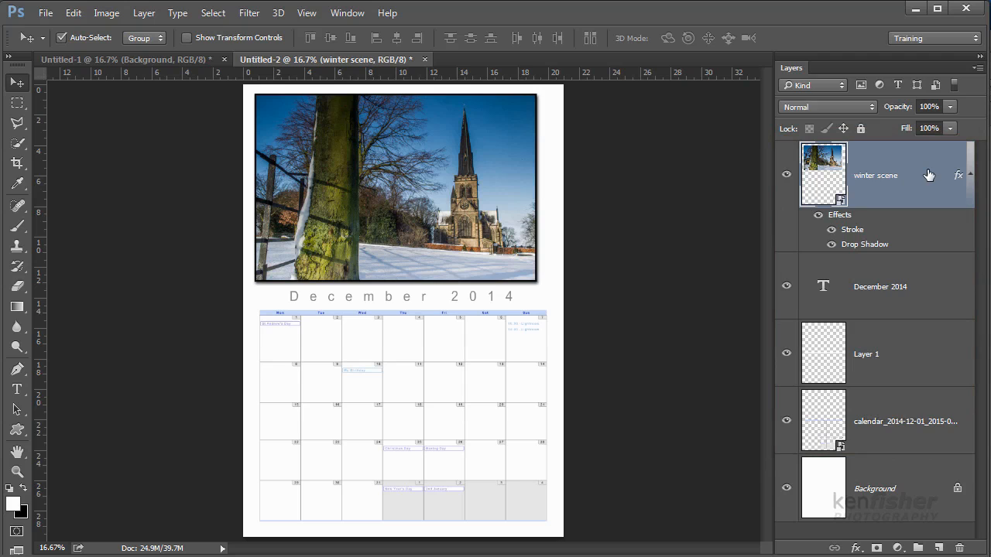
shift+click(903, 439)
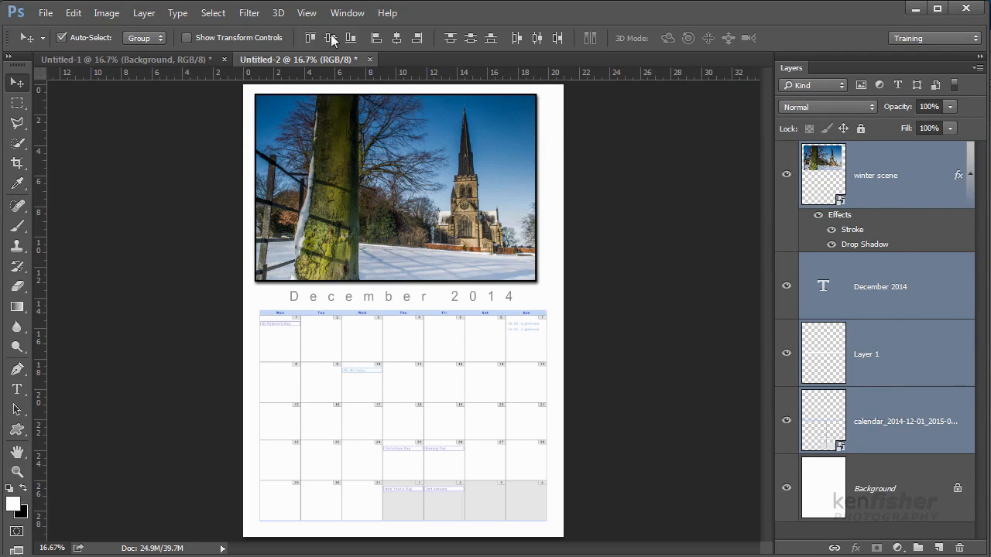
click(395, 38)
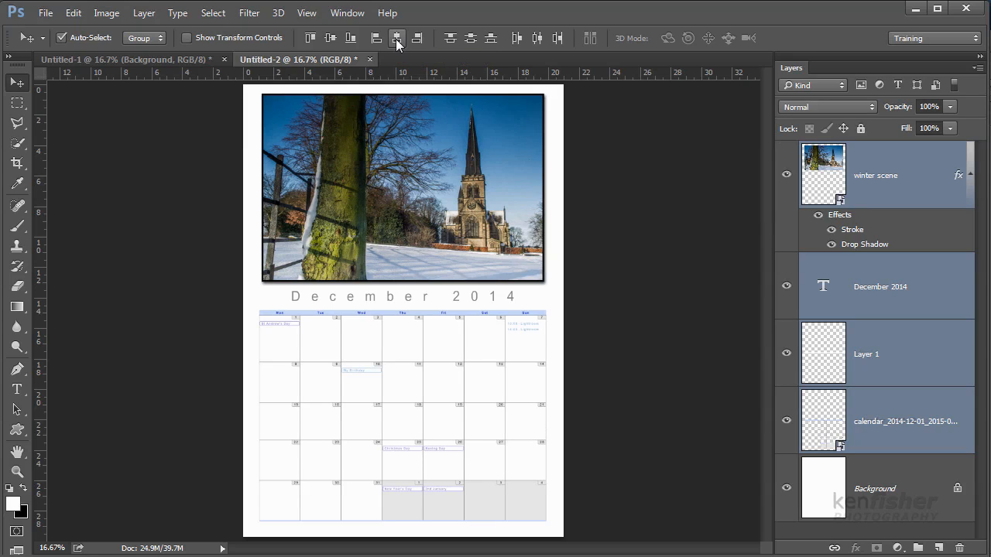